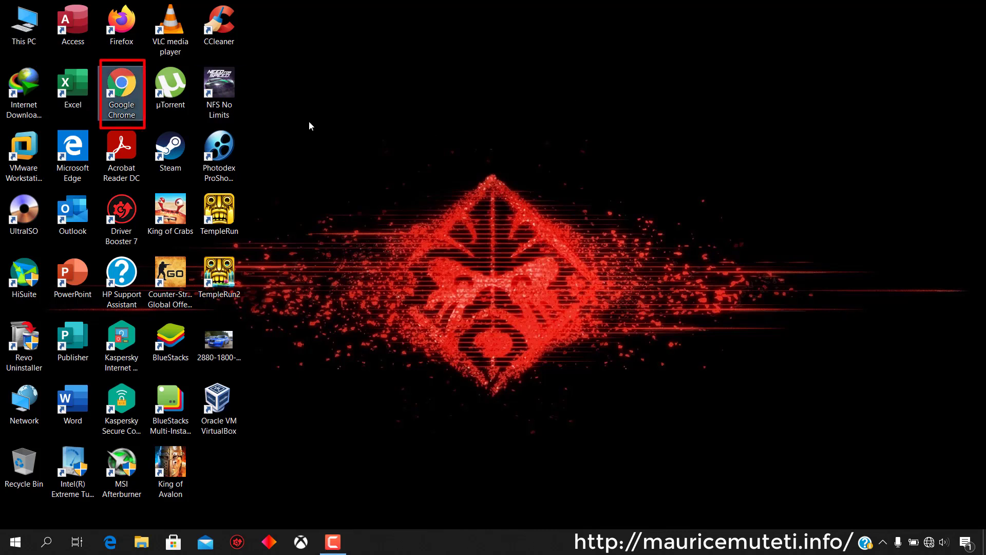
Open Google in Chrome and search for "windows 7 iso file download"
double_click(130, 92)
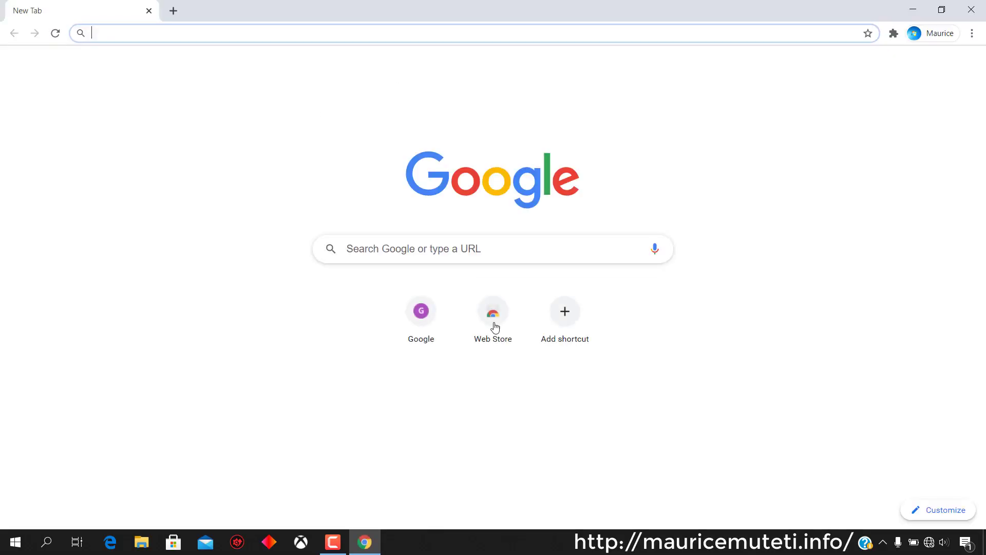
left_click(436, 334)
left_click(60, 40)
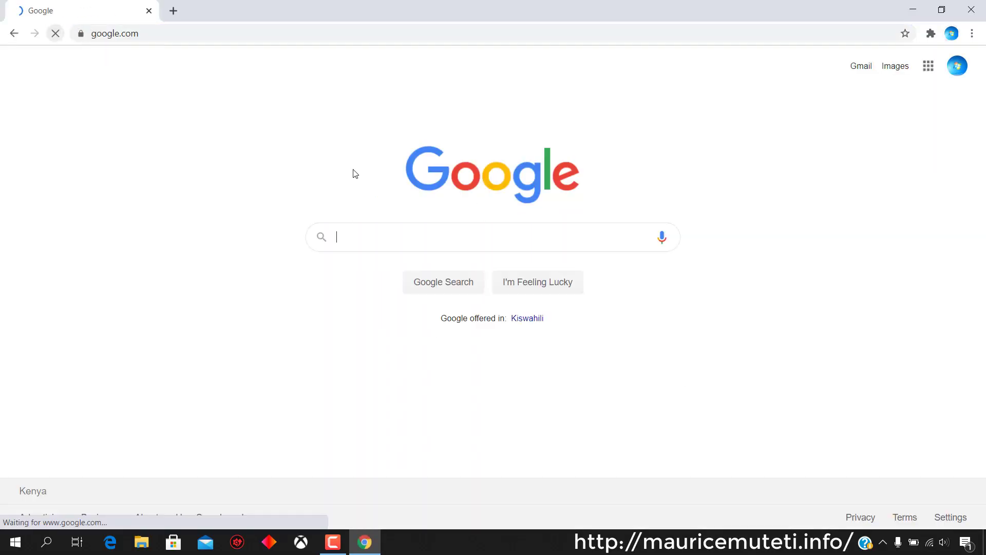
type("wi")
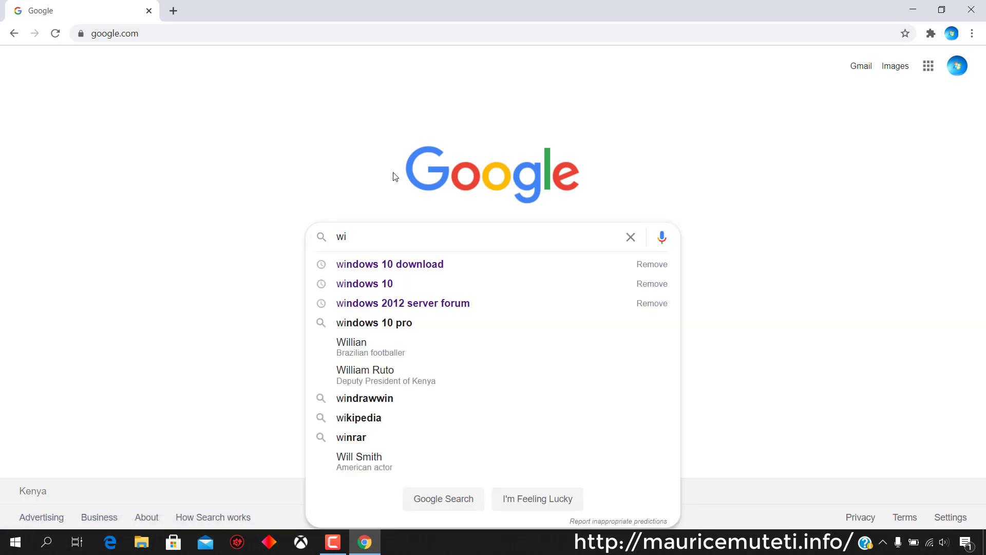
type("ndo")
key("Down")
key("Down")
key("Down")
key("Down")
key("Down")
key("Down")
key("Down")
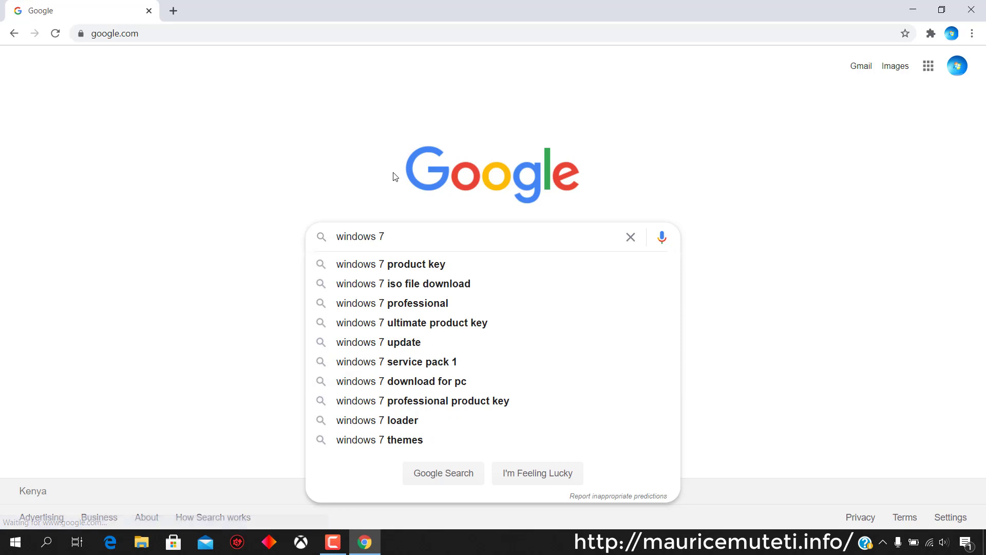
type("iso")
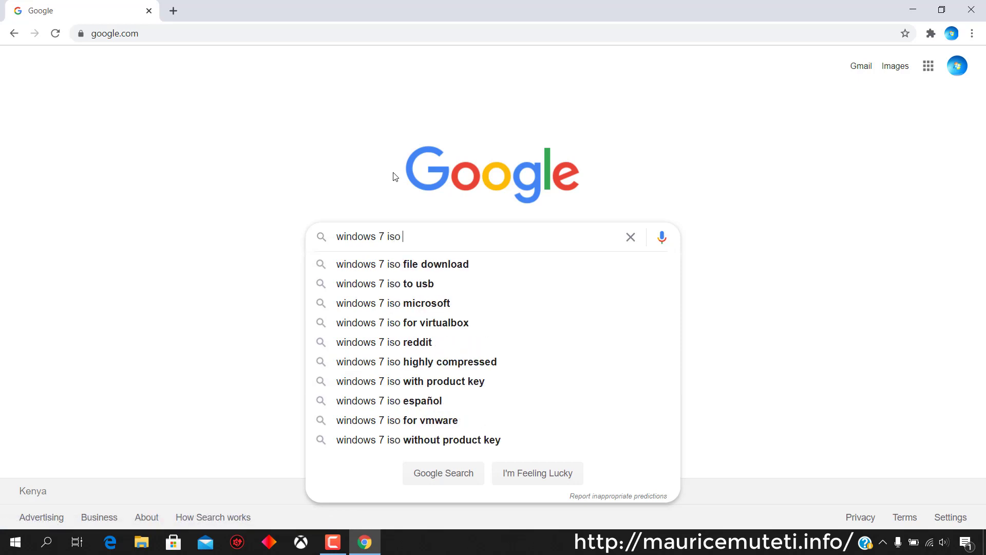
key("Down")
key("Return")
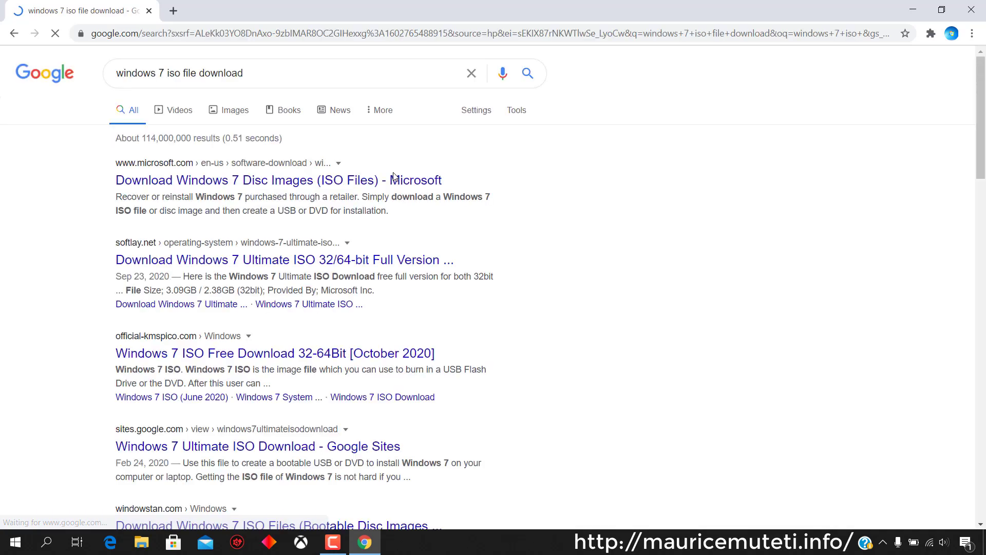
Open Microsoft's Windows 7 disc image download page, decline the Edge browser offer, and review the download instructions and product key section
left_click(261, 186)
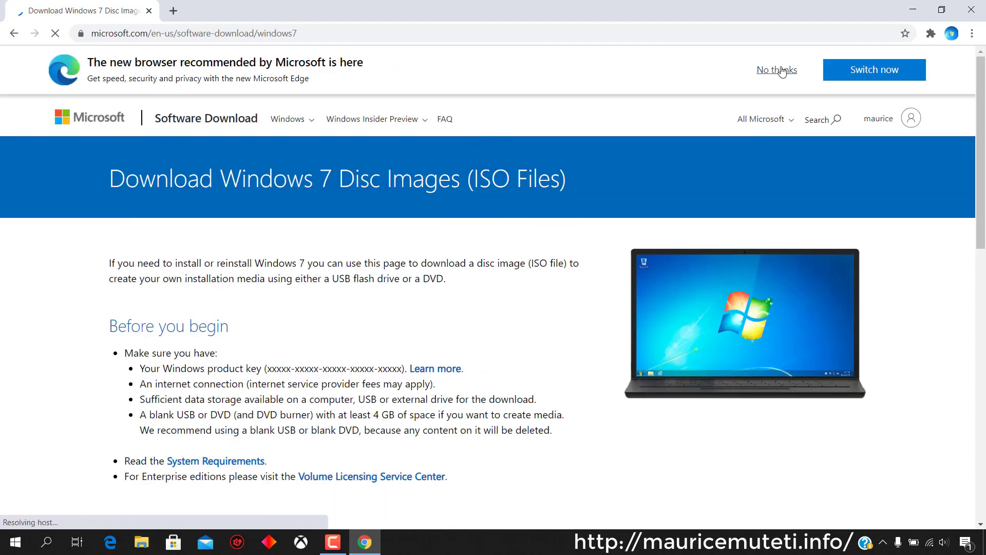
left_click(782, 72)
scroll(446, 257, "down", 5)
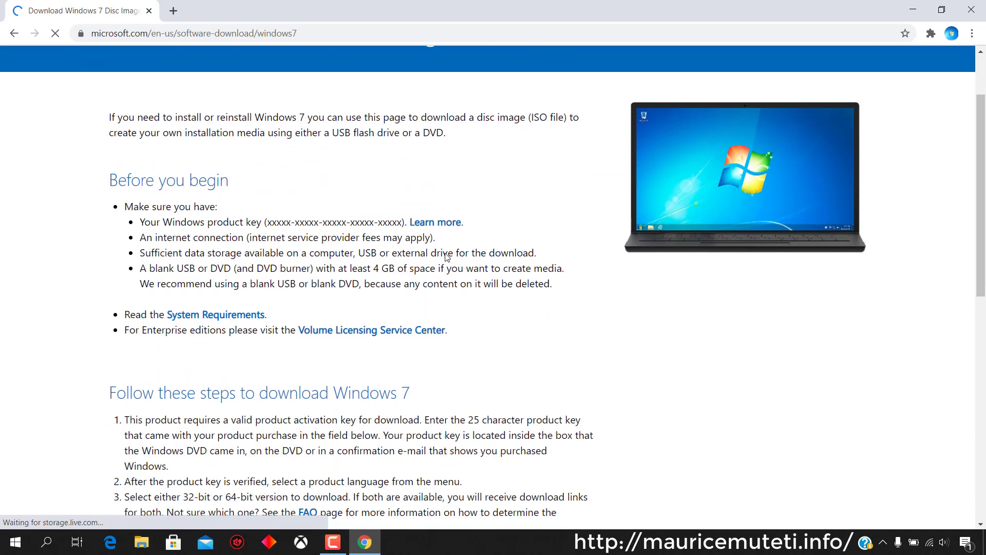
scroll(445, 257, "down", 3)
scroll(447, 258, "down", 5)
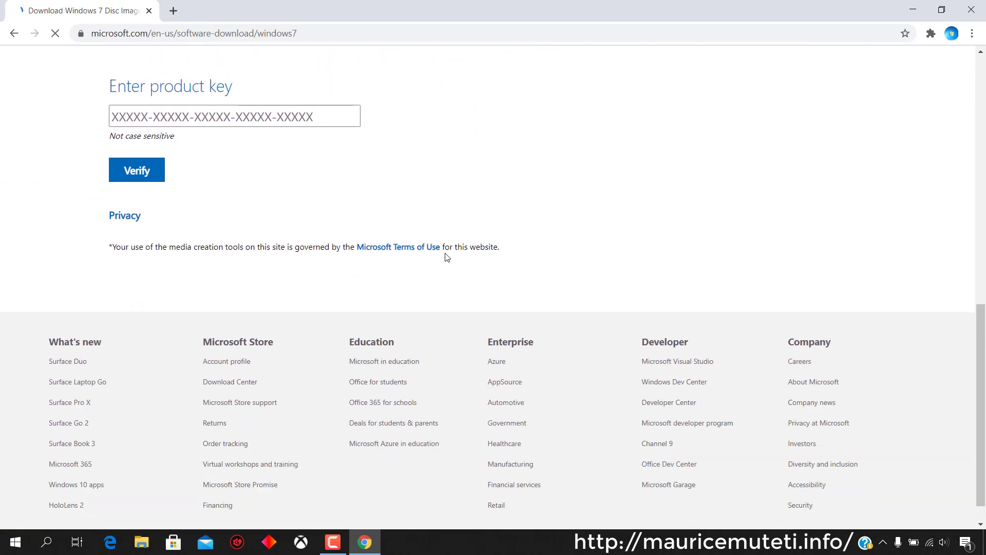
scroll(447, 258, "up", 12)
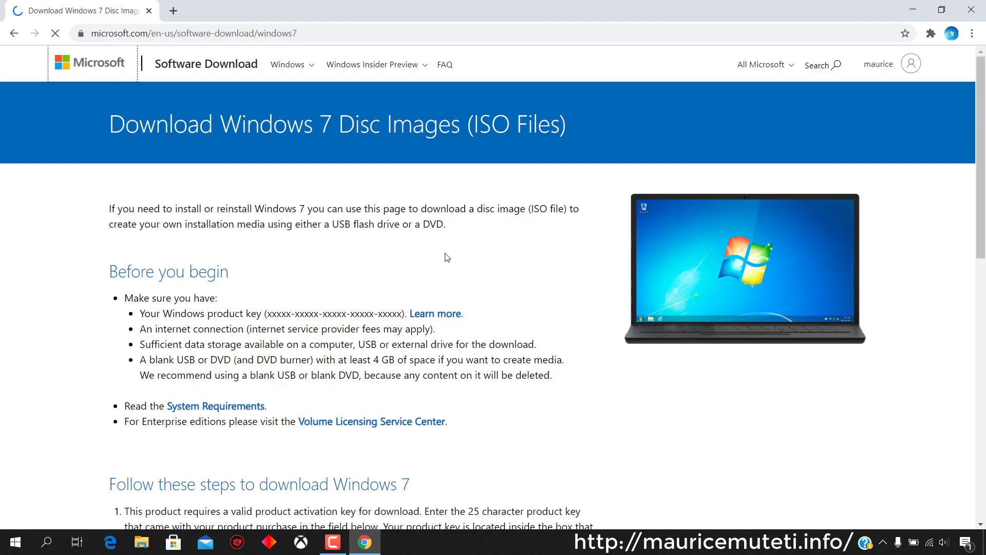
scroll(447, 258, "down", 10)
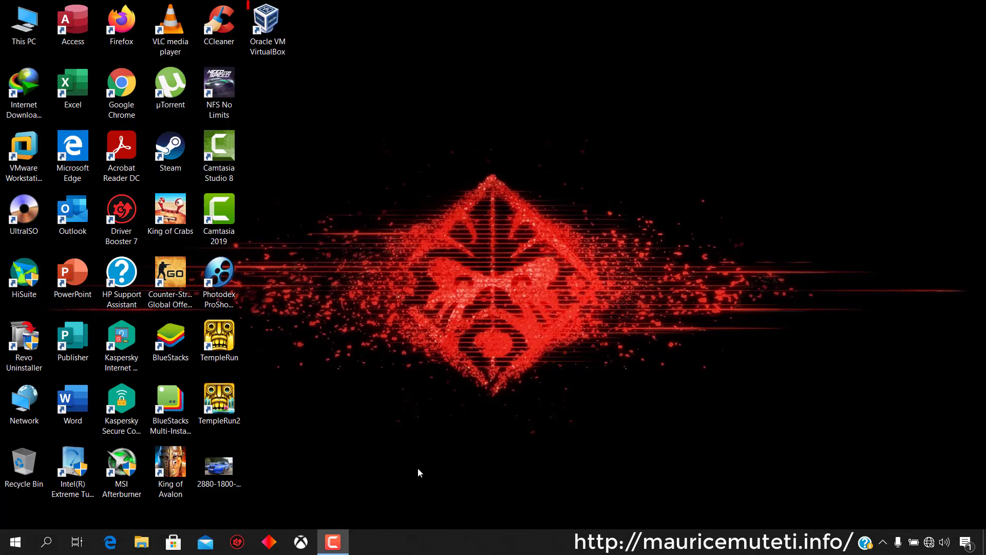
Switch to Oracle VM VirtualBox and start a new virtual machine named "Windows 7 64 Bit (1)"
left_click(270, 31)
double_click(270, 31)
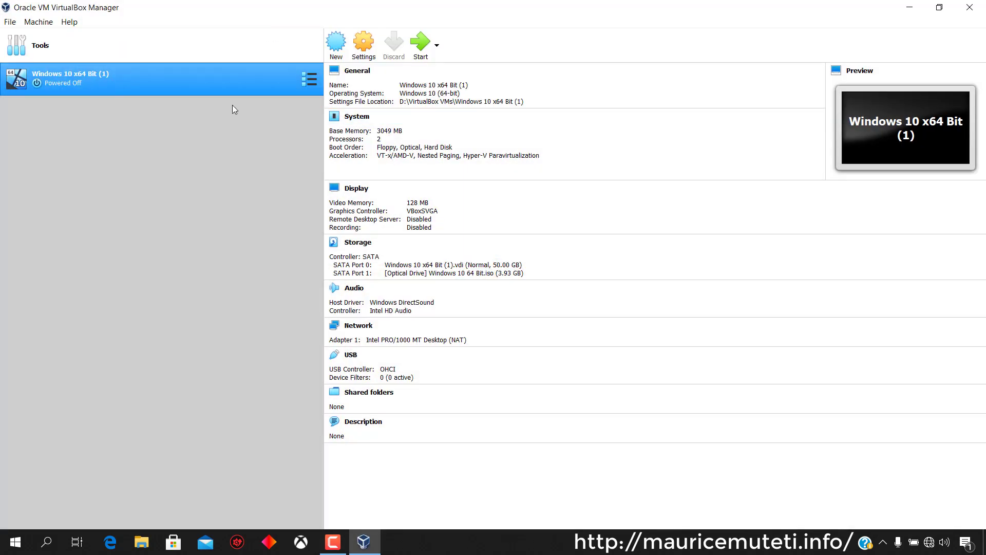
left_click(339, 51)
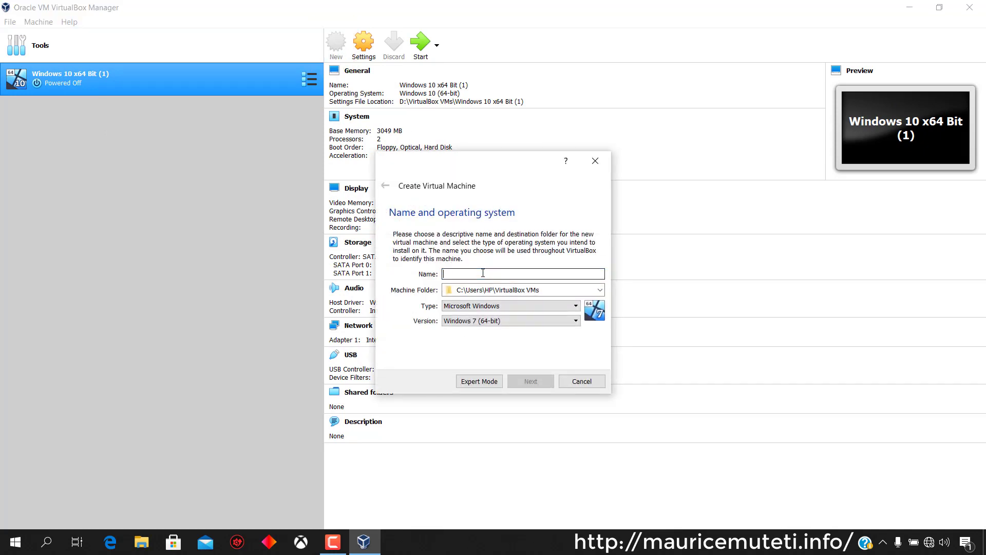
type("Win")
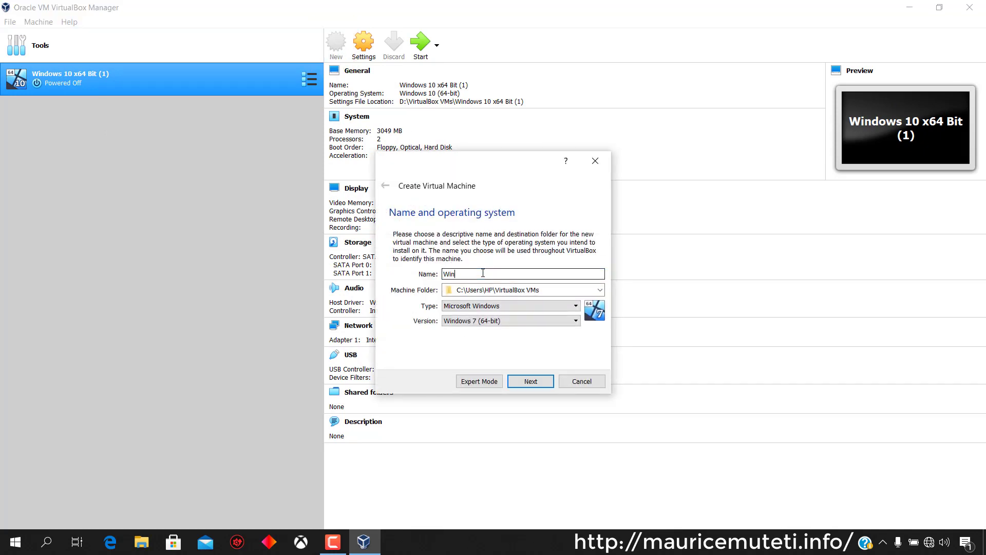
type("dows 7")
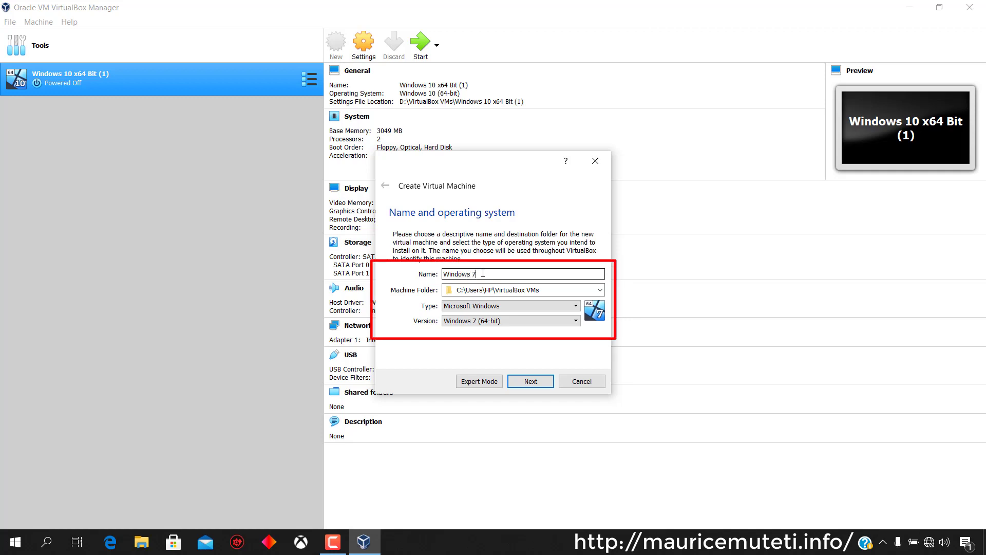
type(" 64 Bit (1")
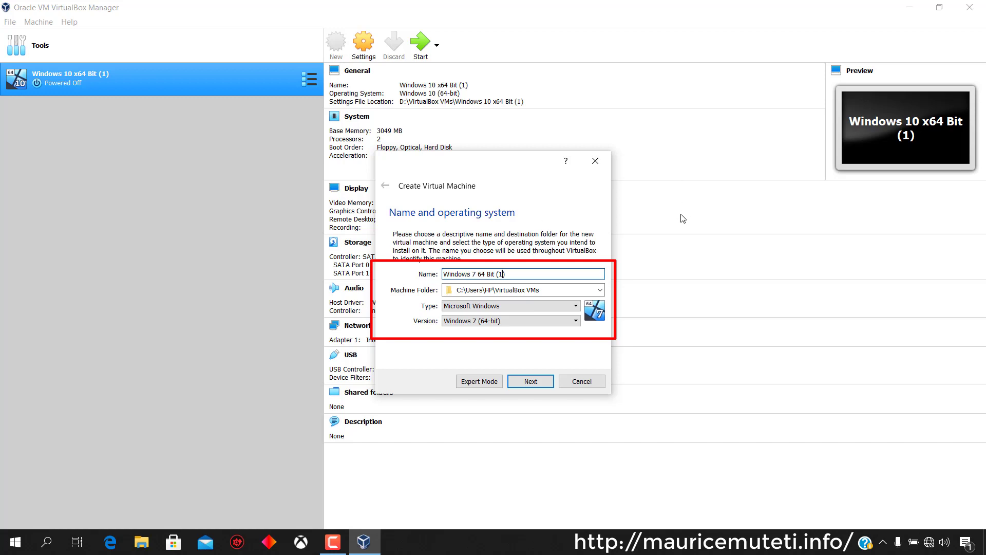
Set the new virtual machine's folder to D:\VirtualBox VMs
mouse_move(496, 289)
left_mouse_down()
mouse_move(531, 293)
mouse_move(480, 289)
left_mouse_up()
right_click(510, 291)
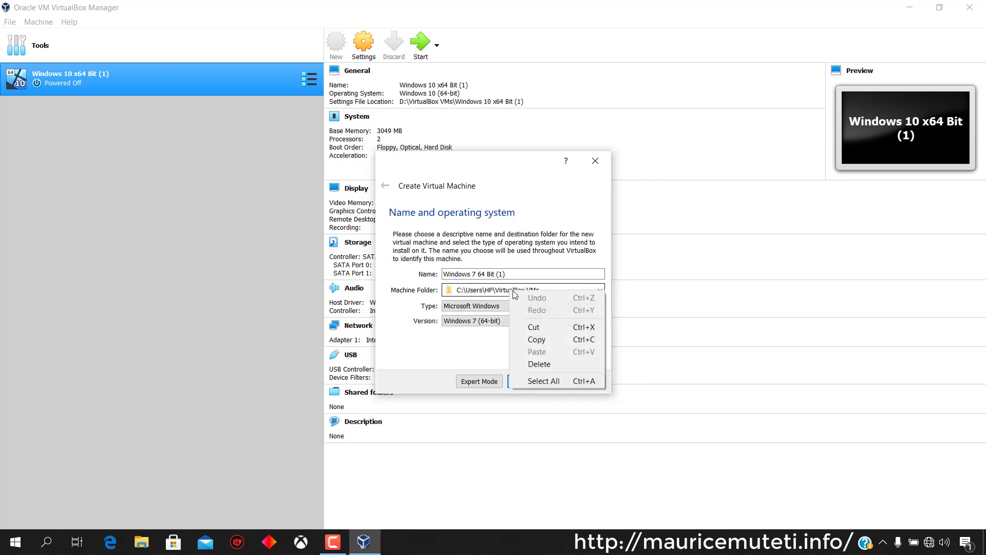
left_click(548, 339)
left_click(600, 290)
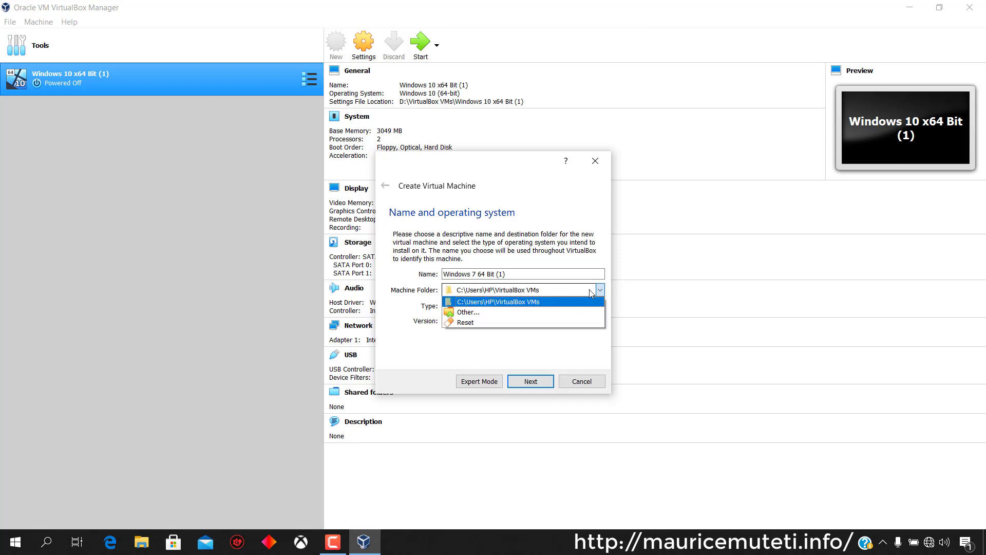
left_click(527, 312)
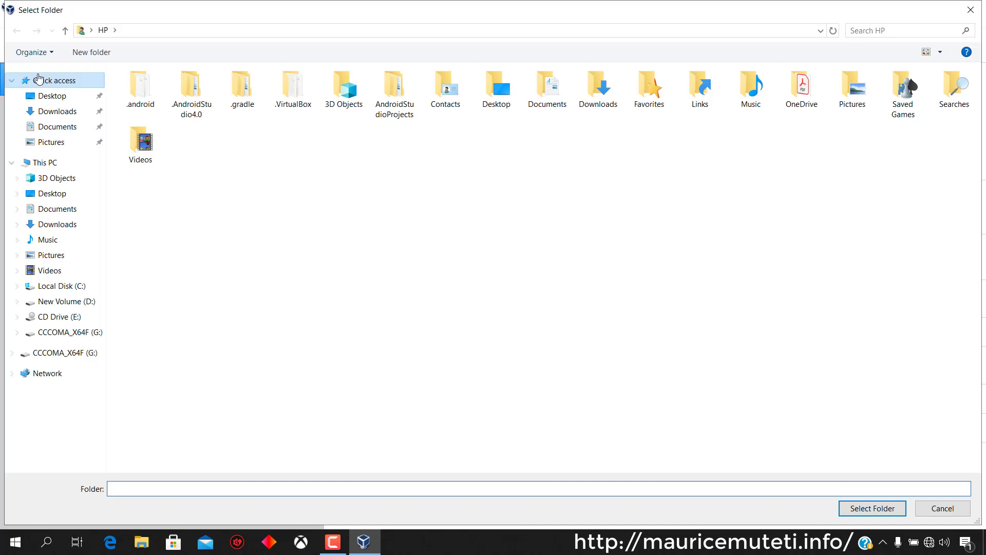
left_click(83, 304)
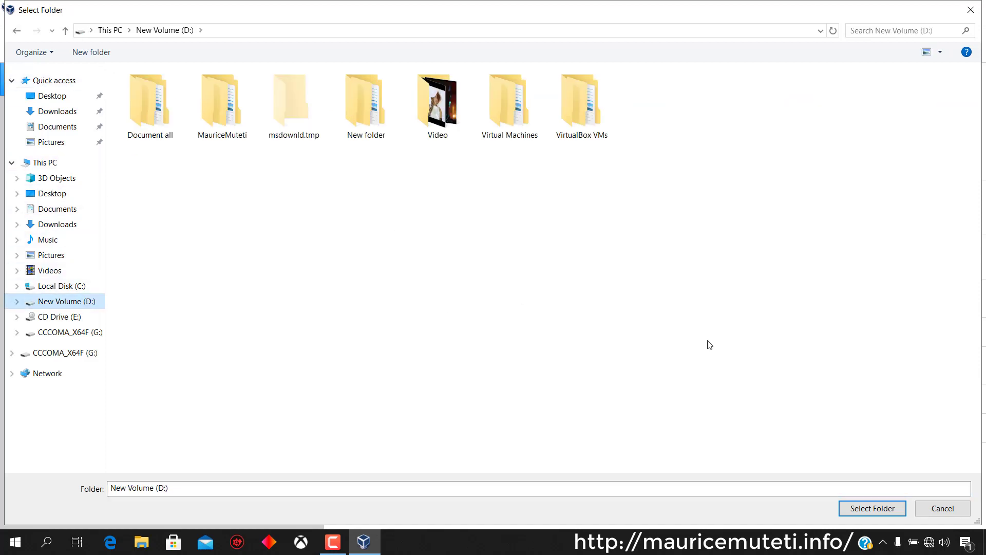
double_click(588, 101)
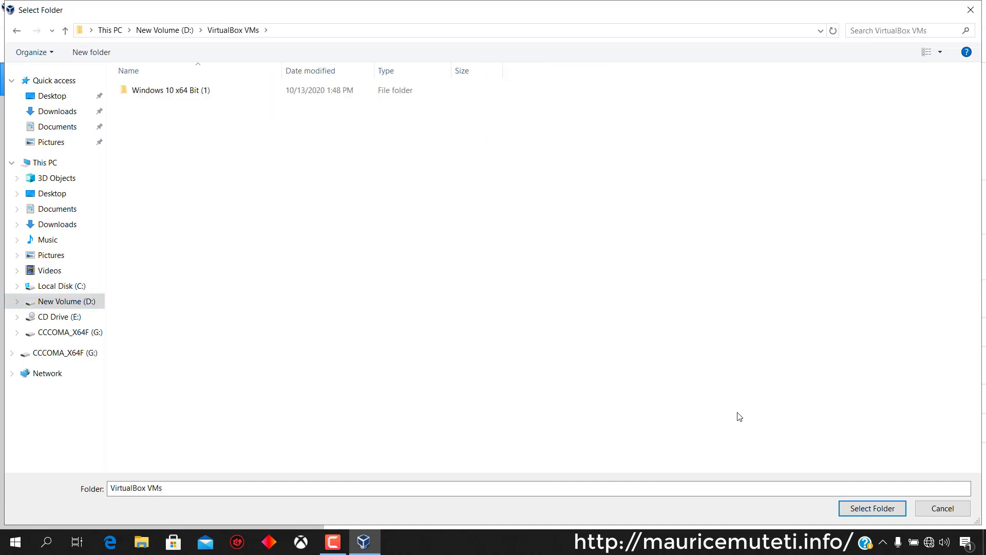
left_click(863, 508)
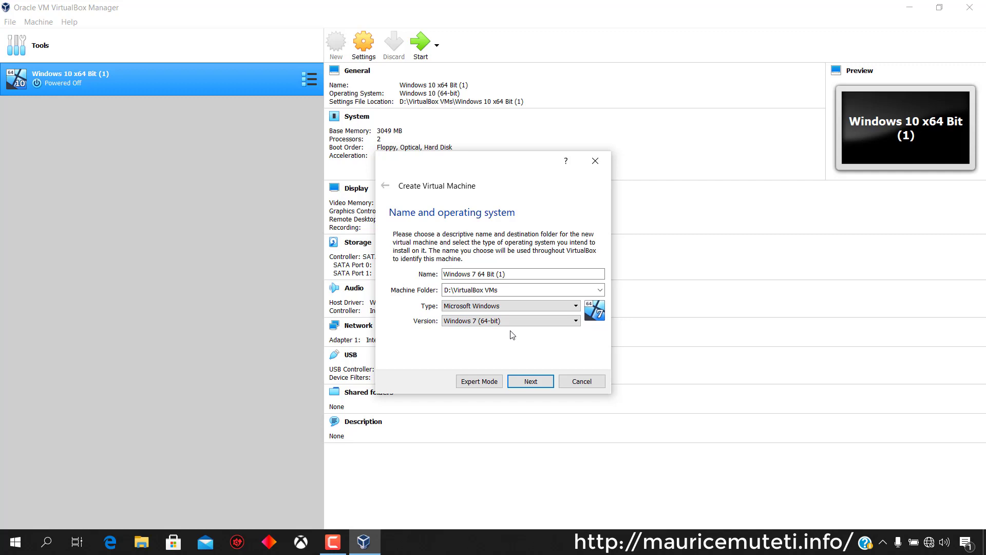
Keep Microsoft Windows as the type and Windows 7 (64-bit) as the version, and accept 2048 MB of memory
left_click(510, 307)
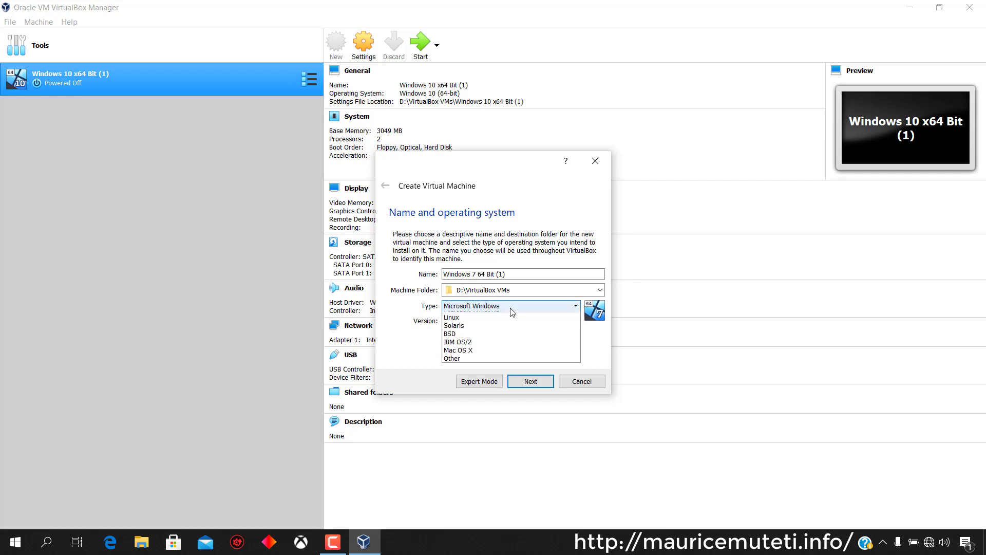
left_click(510, 307)
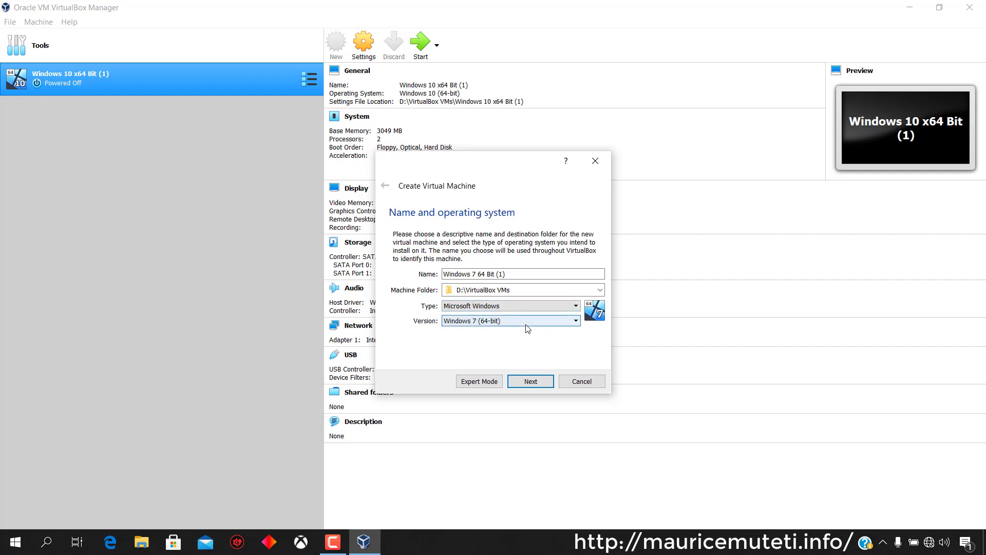
left_click(525, 323)
left_click(525, 323)
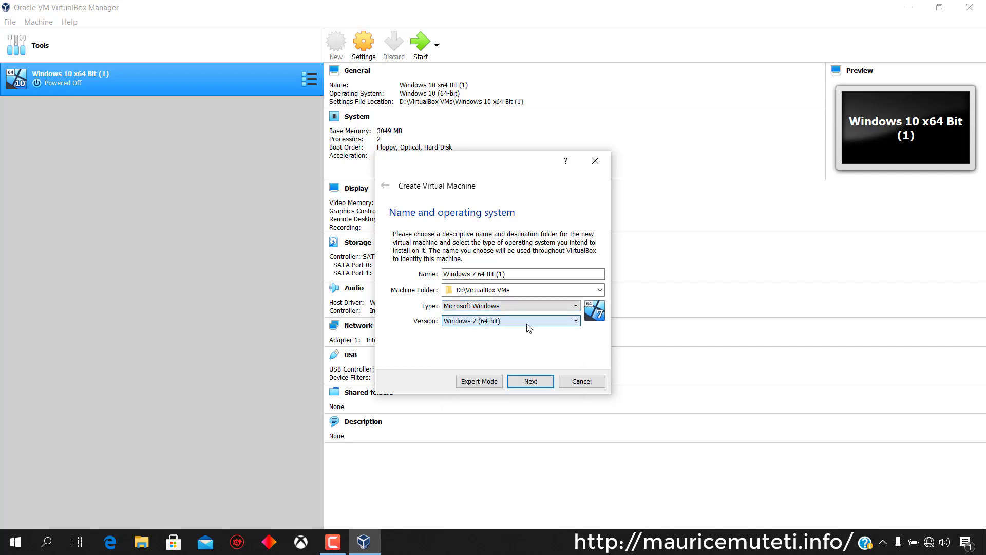
left_click(530, 381)
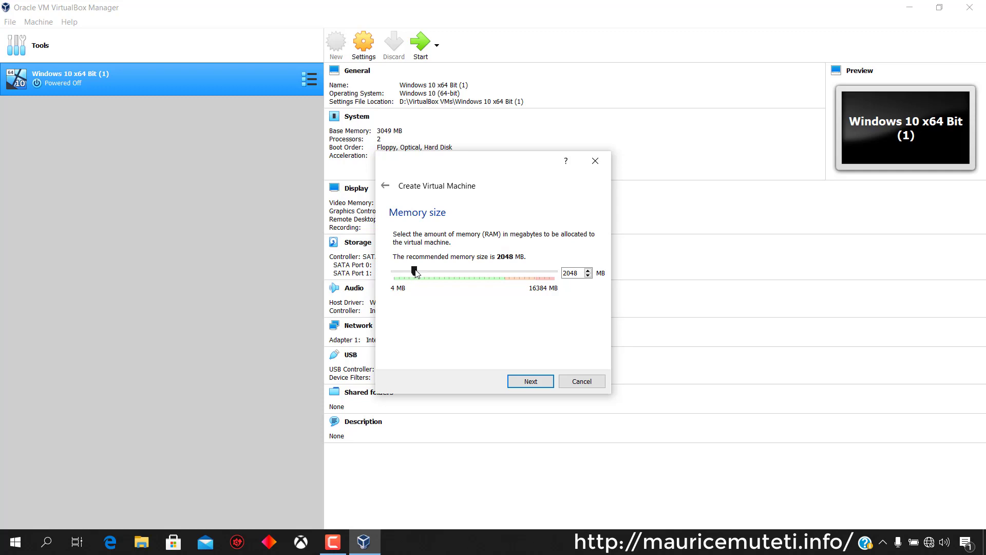
left_click(530, 382)
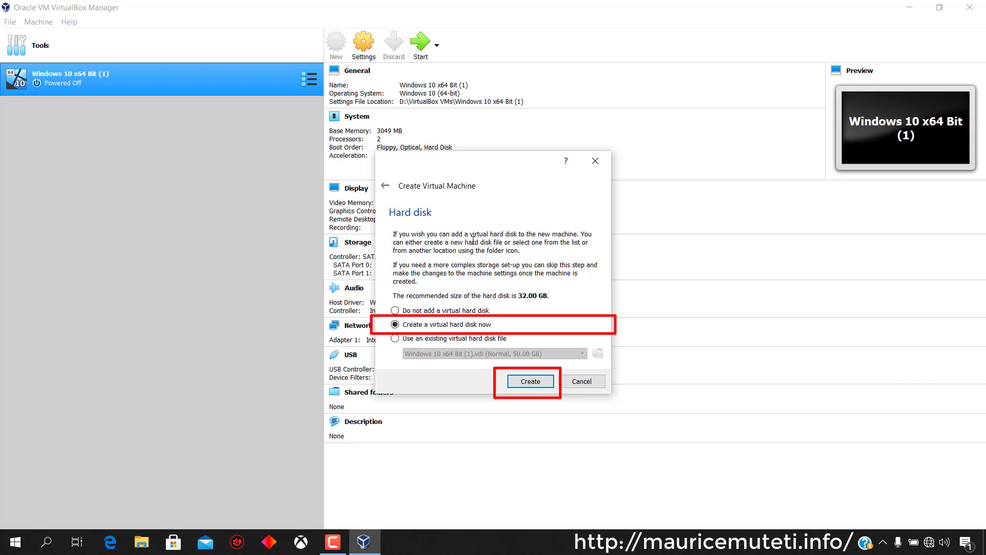
Create a dynamically allocated VDI virtual hard disk of 32.00 GB for the new machine at the suggested file location
left_click(531, 383)
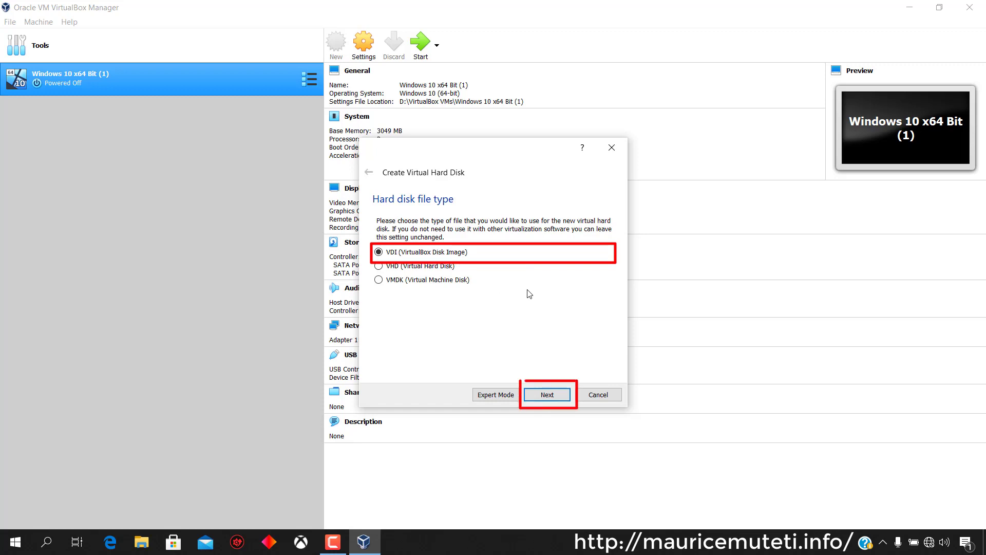
left_click(547, 395)
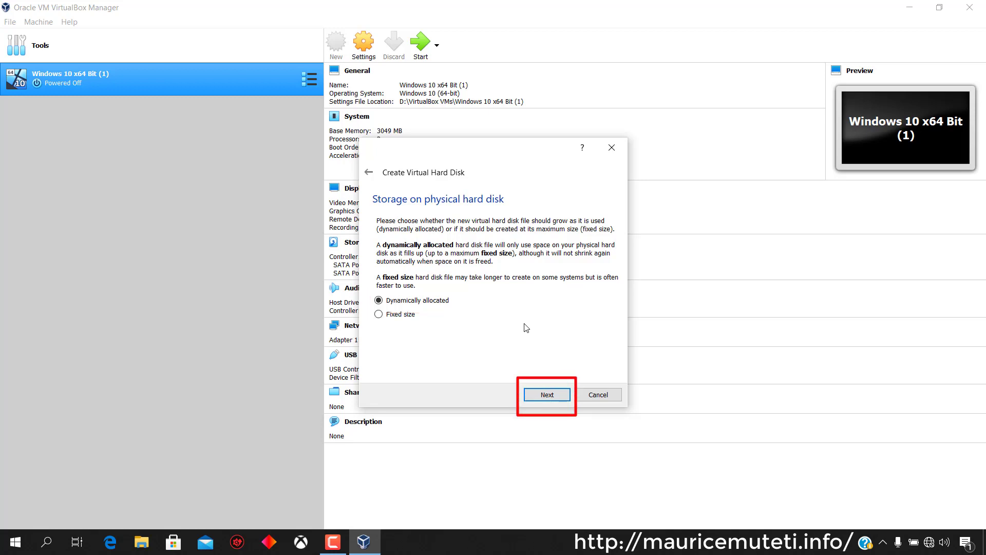
left_click(554, 394)
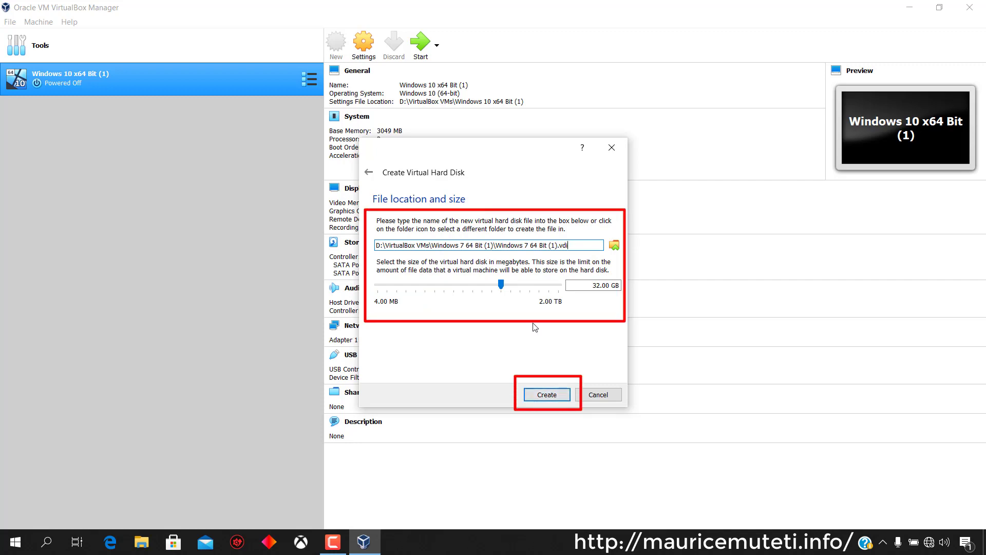
left_click(555, 393)
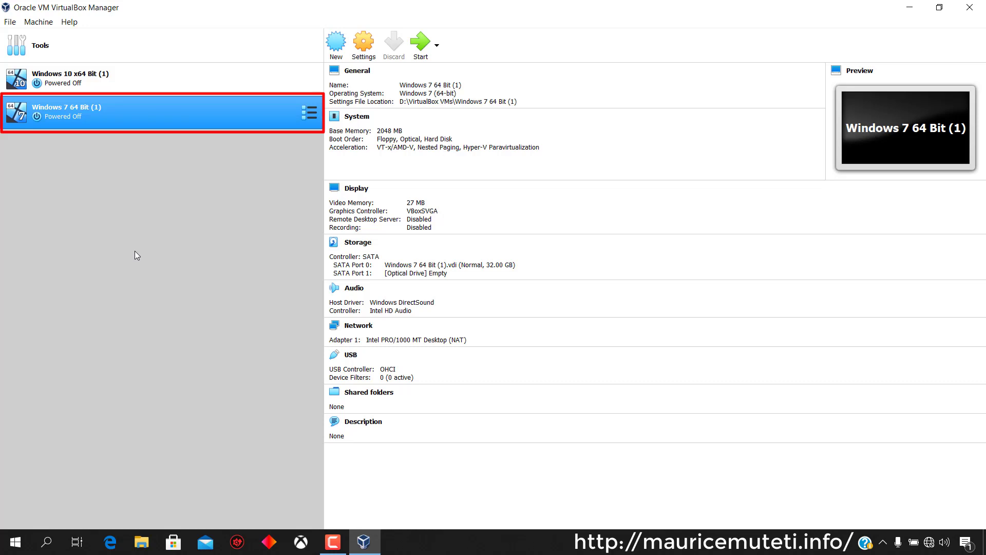
Set the Windows 7 64 Bit (1) machine's processor count to 2 and review its motherboard and acceleration settings
left_click(87, 78)
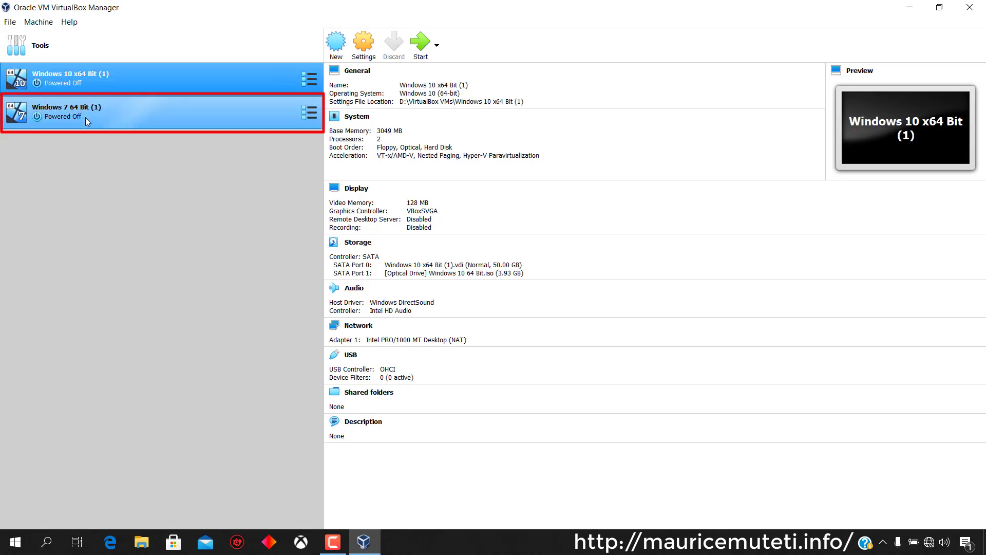
left_click(86, 118)
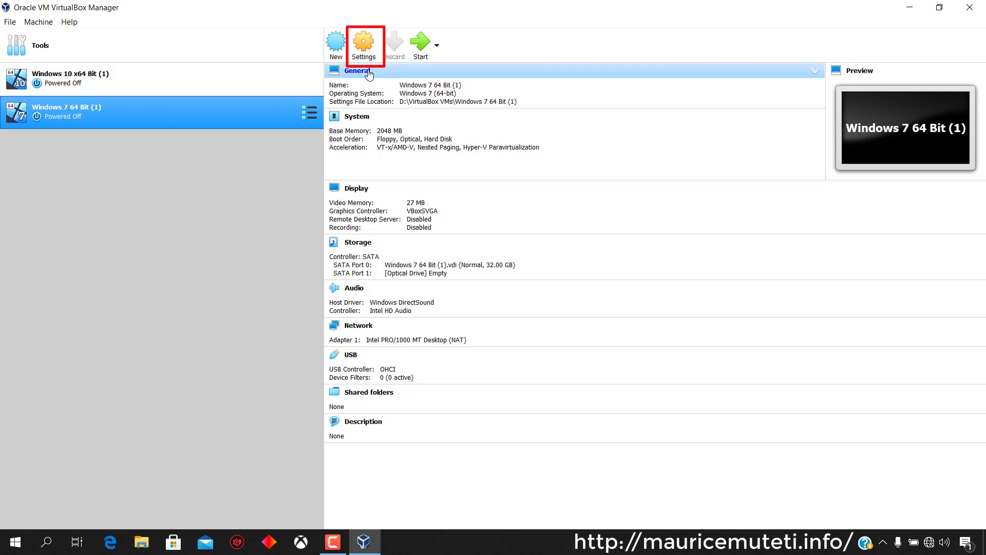
left_click(368, 48)
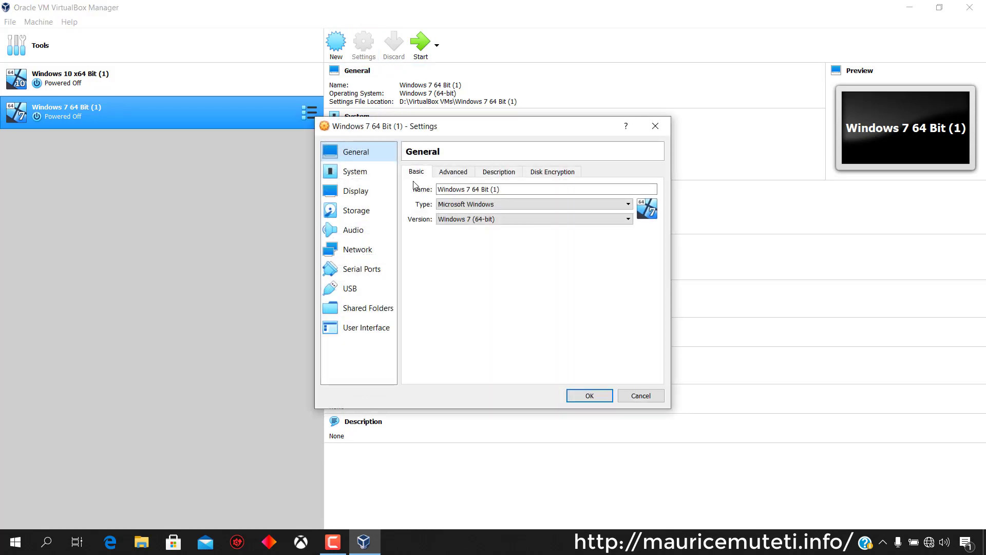
left_click(355, 171)
left_click(473, 172)
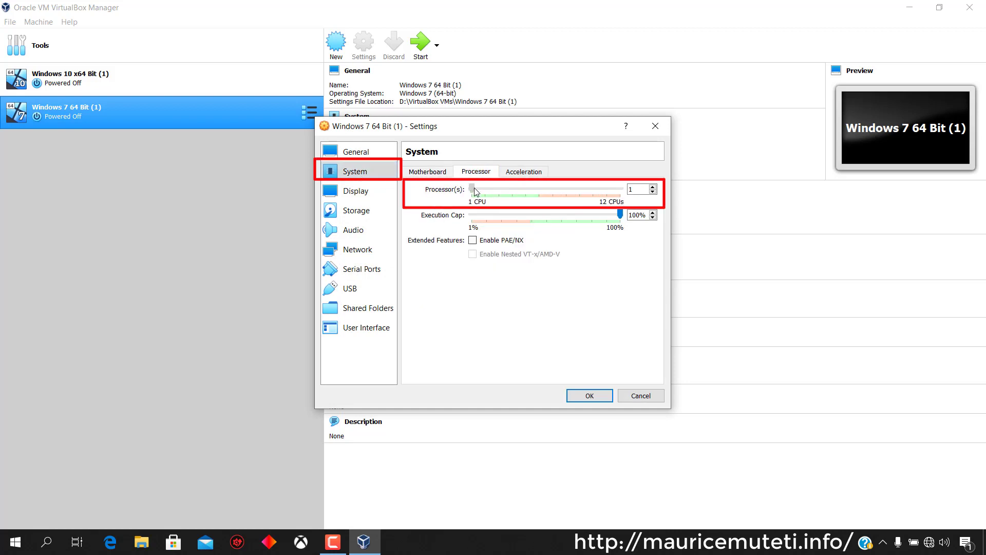
left_click_drag(474, 188, 484, 190)
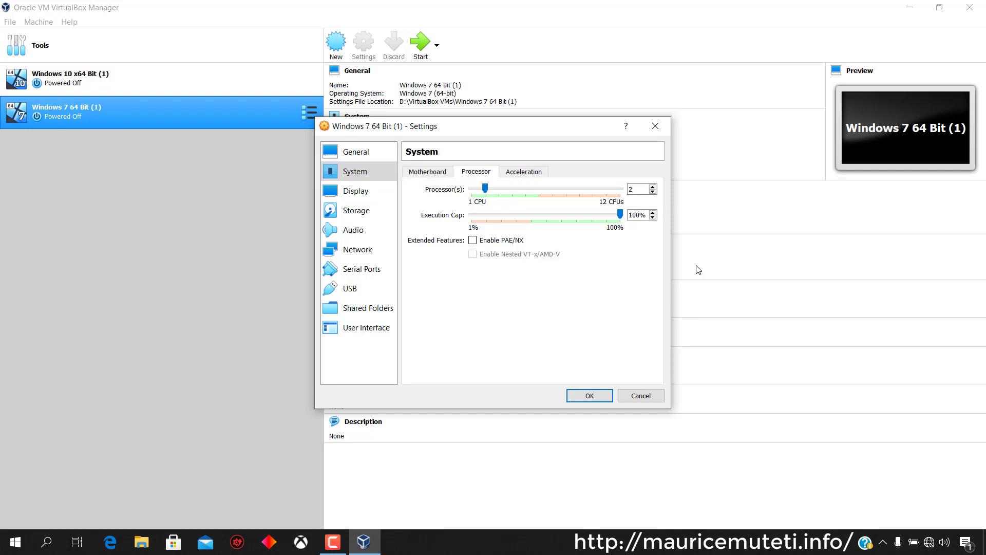
left_click(440, 177)
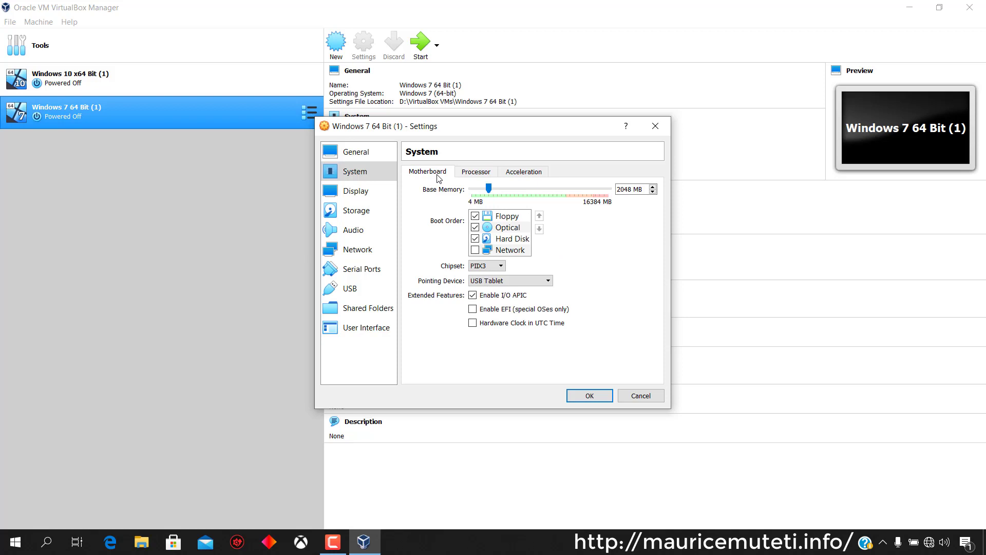
left_click(487, 174)
left_click(532, 176)
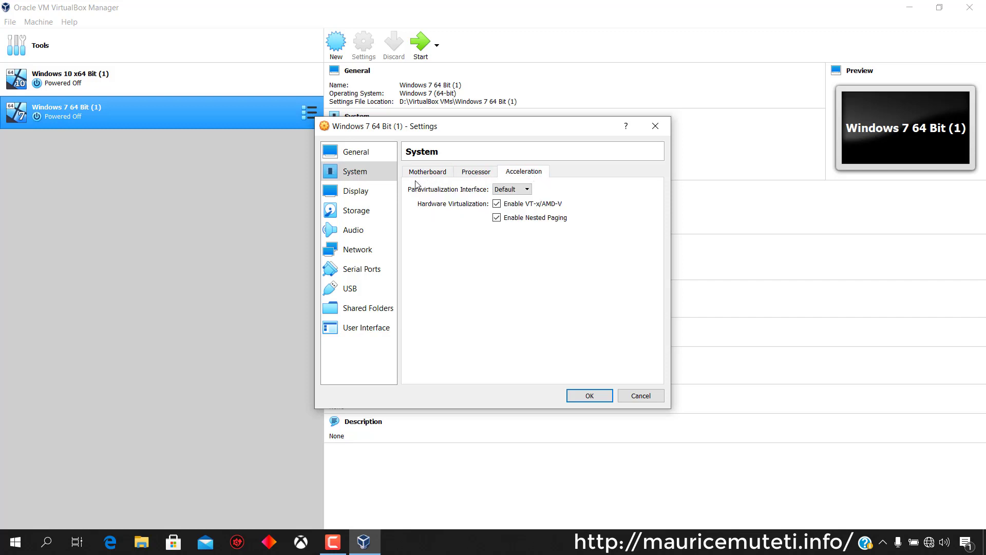
Load the Windows 7 SP1 Ultimate (64 Bit) image from drive CCCOMA_X64F (G:) into the machine's empty optical drive and save the settings
left_click(370, 212)
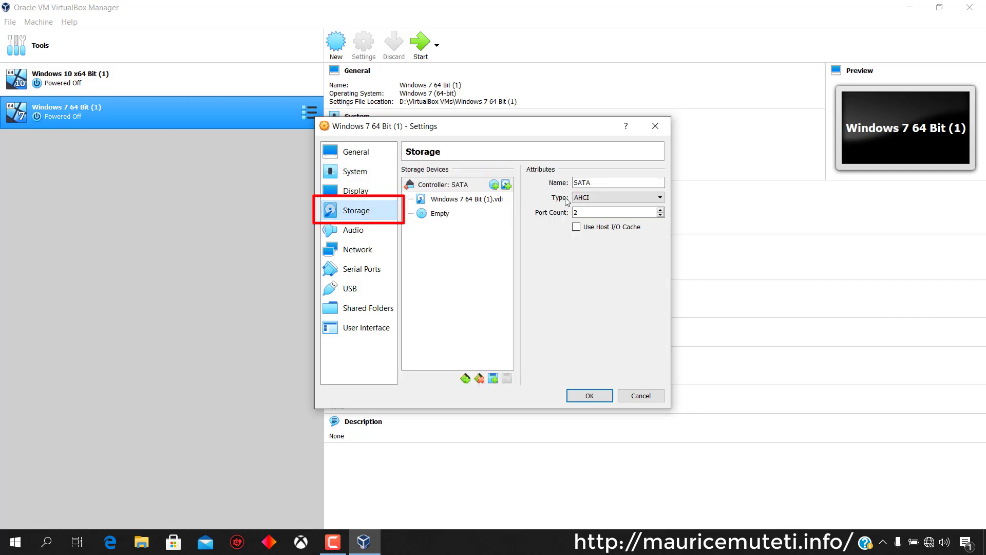
left_click(440, 215)
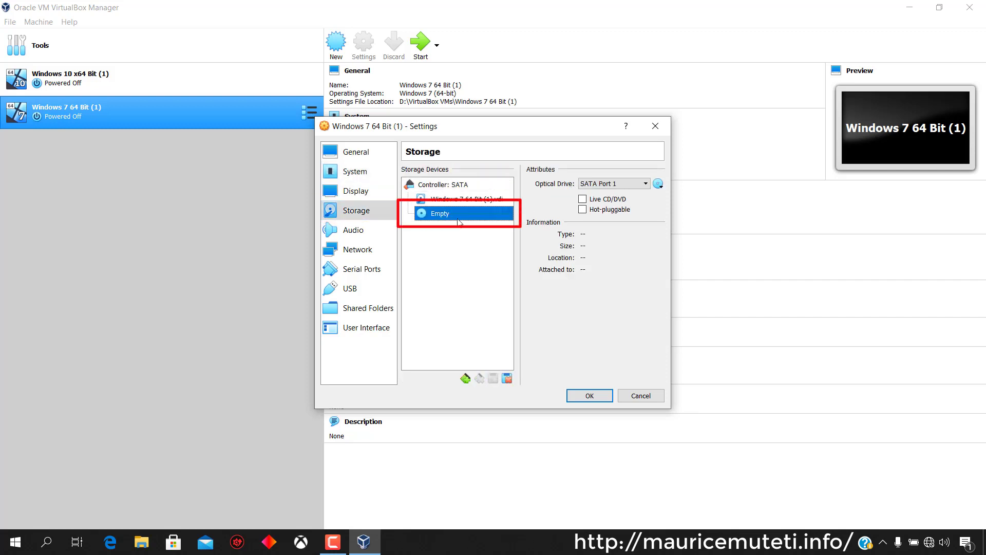
left_click(659, 187)
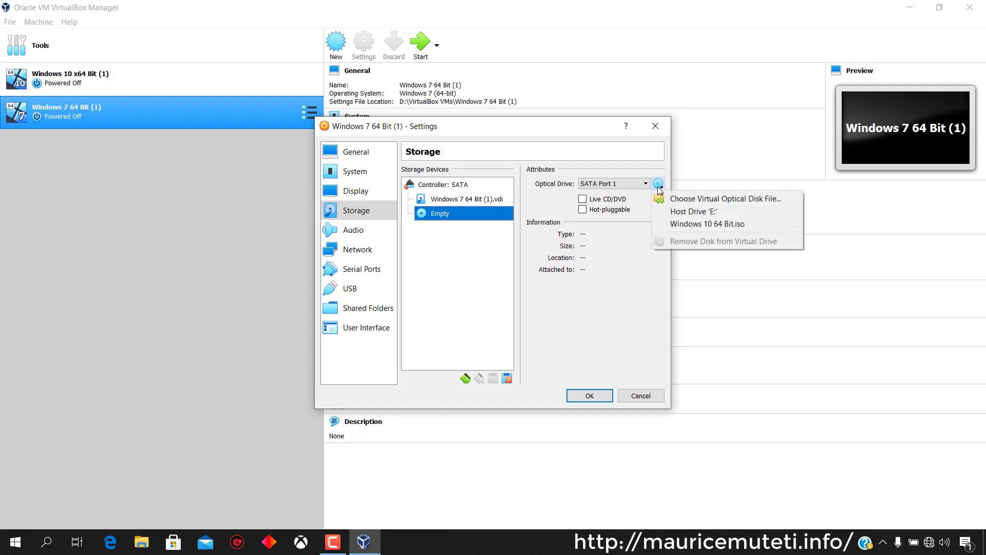
left_click(692, 200)
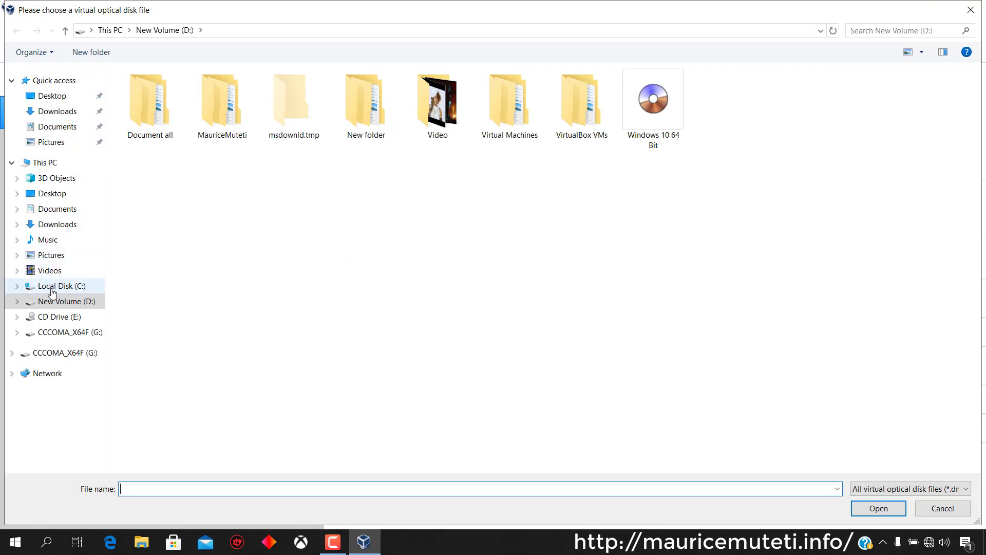
left_click(45, 163)
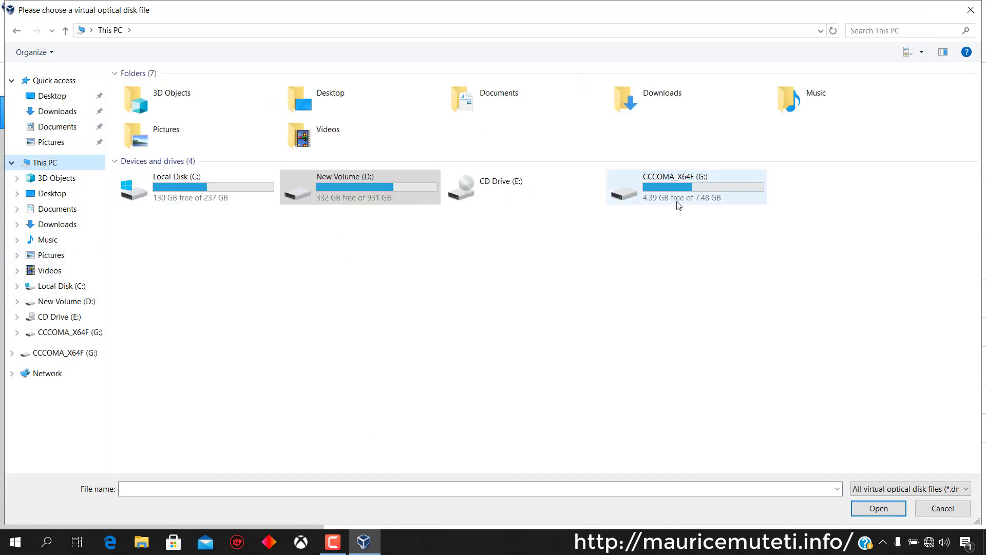
double_click(695, 197)
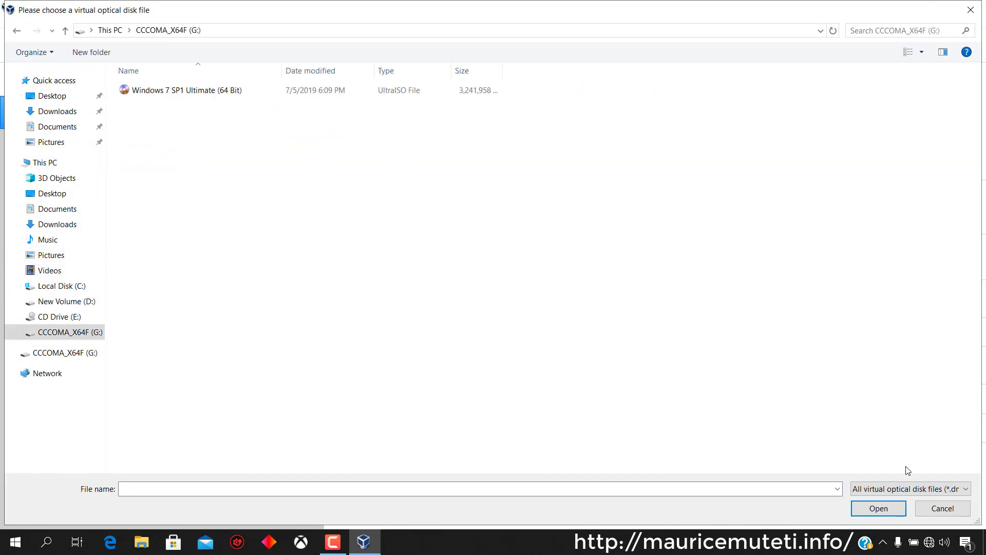
left_click(922, 52)
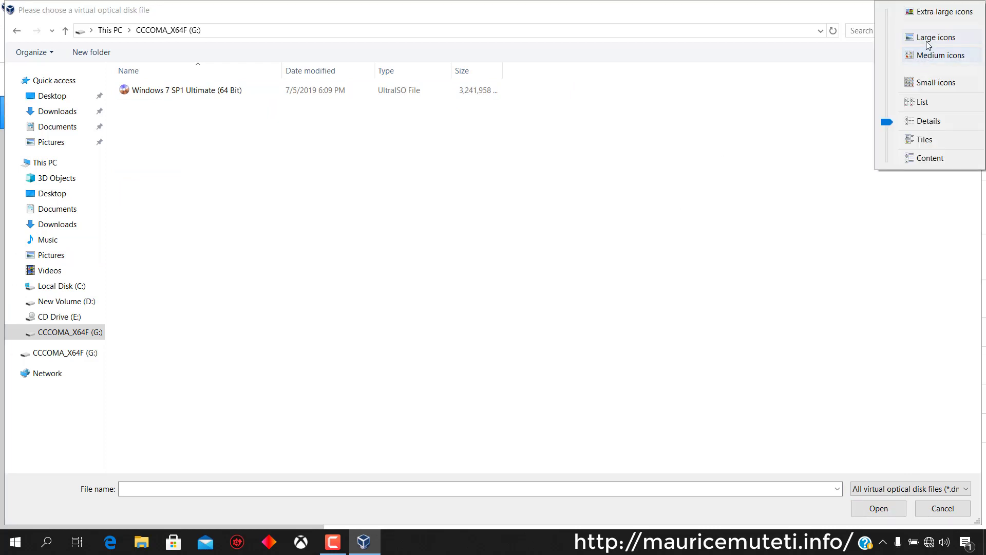
left_click(926, 40)
left_click(168, 105)
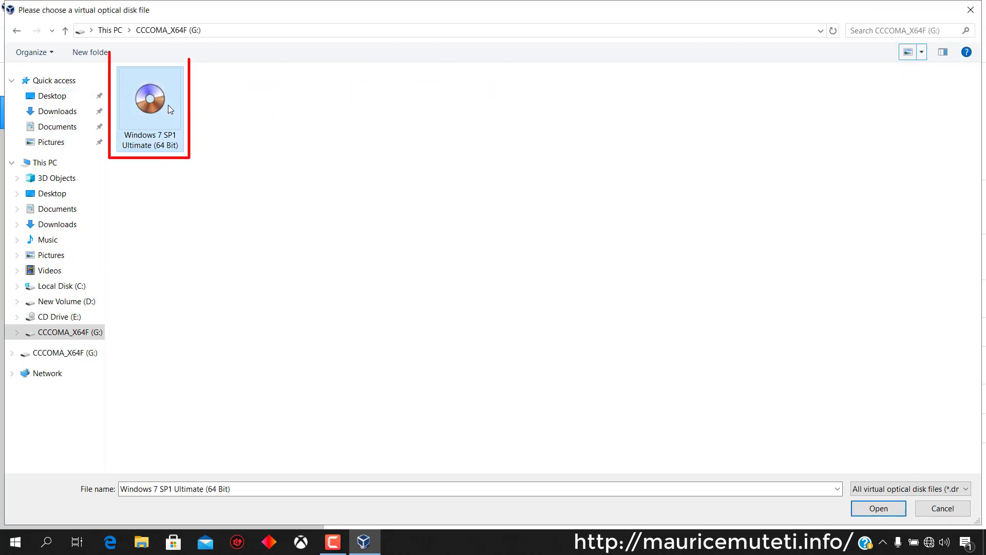
left_click(878, 510)
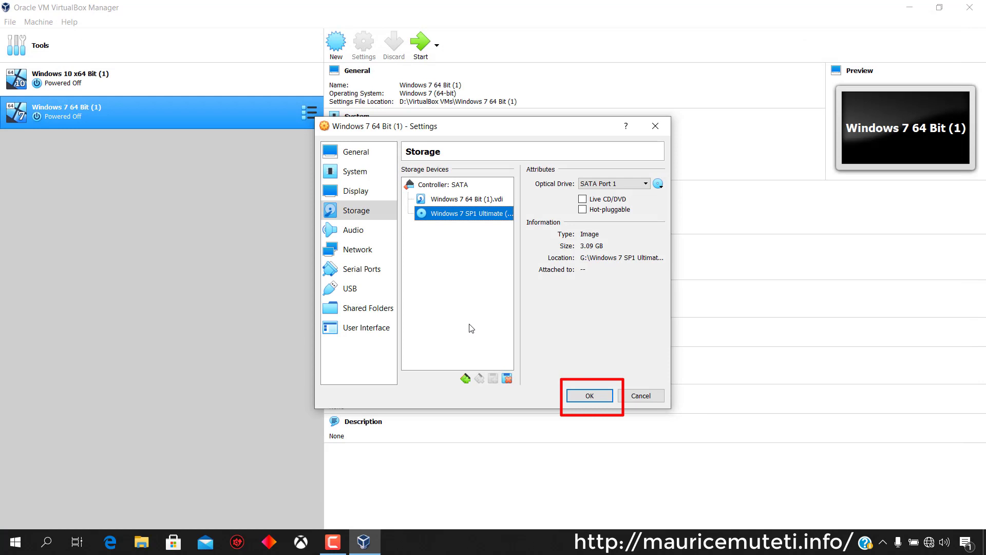
left_click(598, 398)
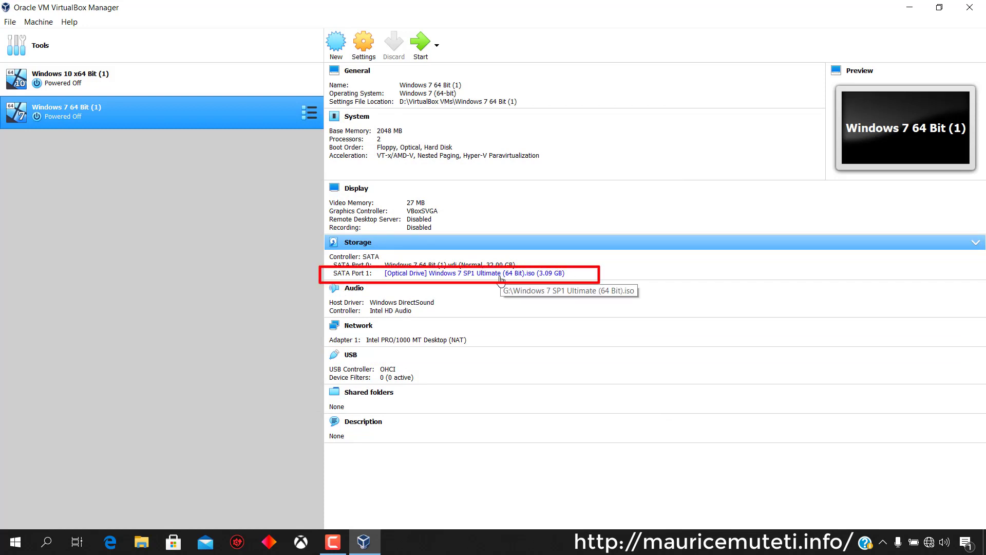
Recheck the processor allocation in the Windows 7 machine's system settings, keeping it at 2
left_click(367, 50)
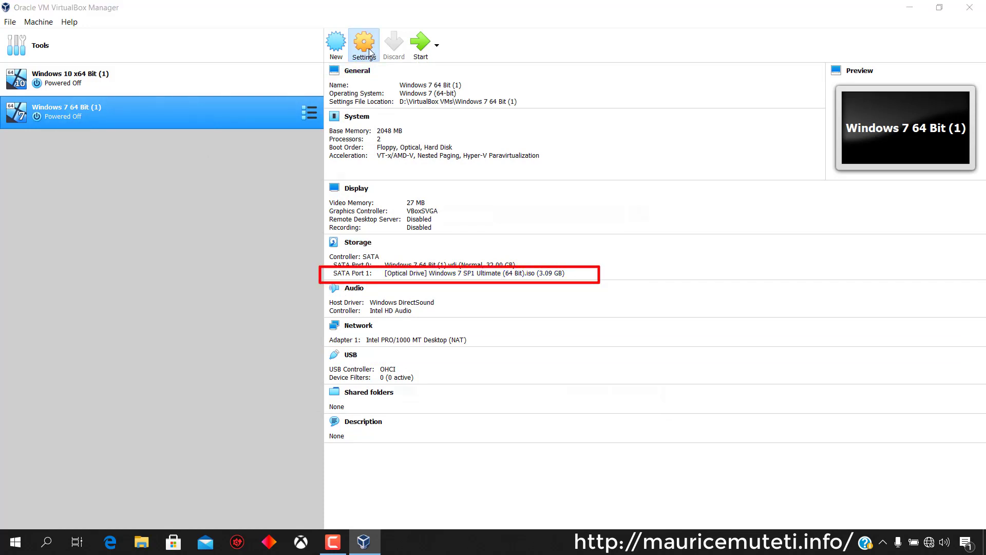
left_click(354, 171)
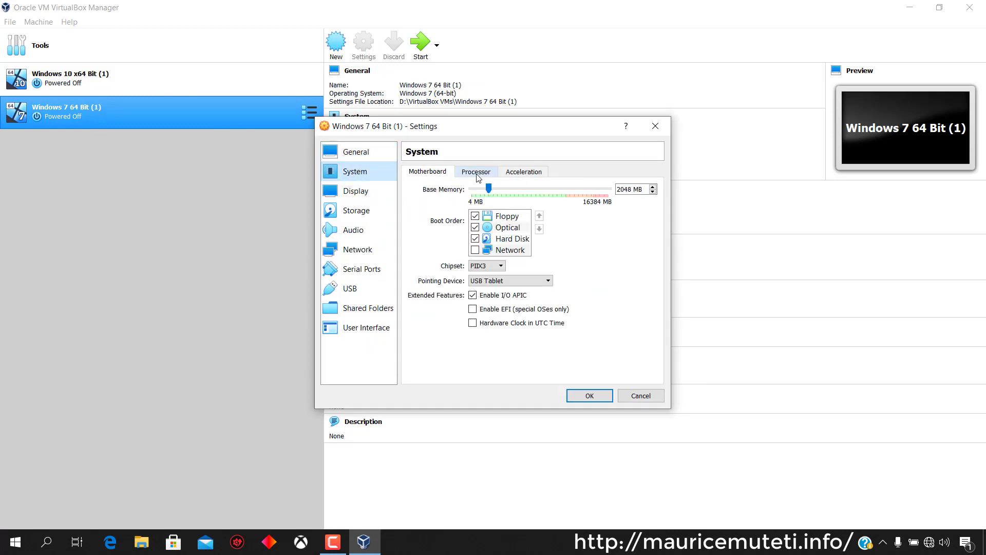
left_click(476, 173)
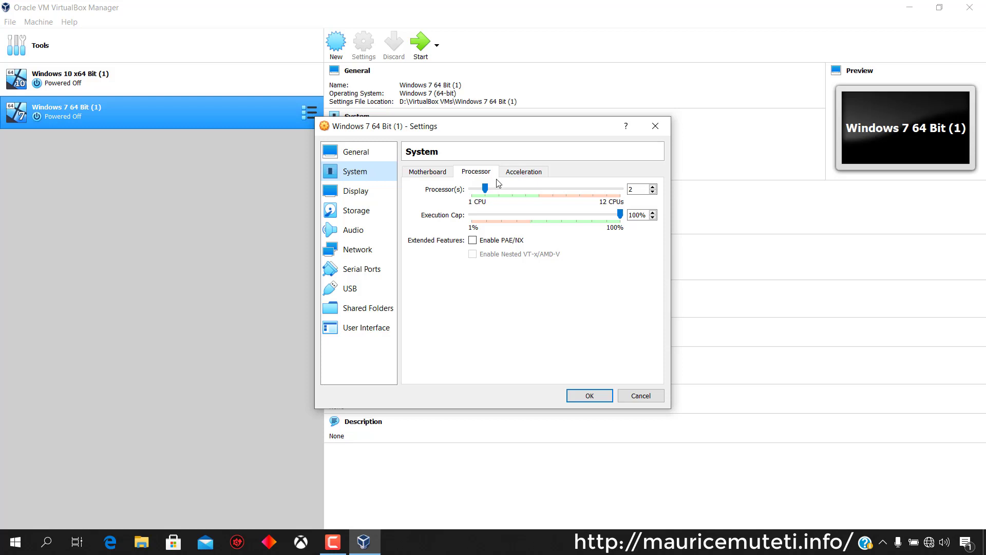
mouse_move(486, 189)
left_mouse_down()
mouse_move(514, 194)
mouse_move(487, 194)
left_mouse_up()
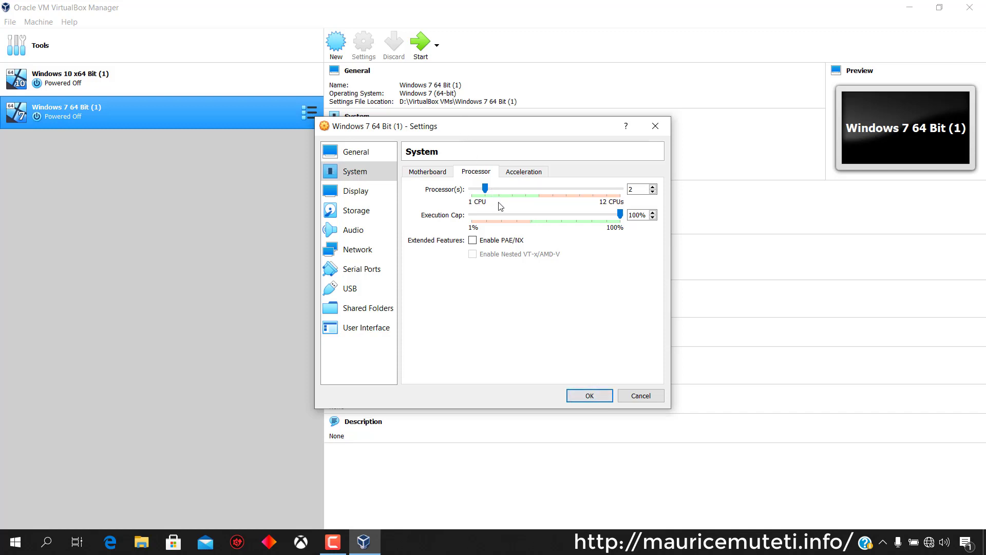
left_click(598, 398)
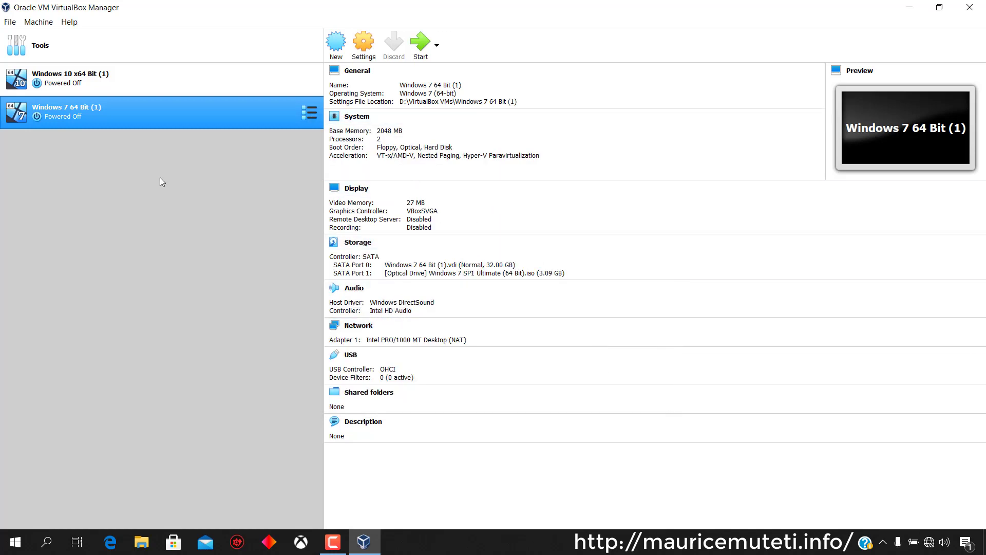
Start the Windows 7 64 Bit (1) machine, dismiss the keyboard capture notice and reposition its window over the manager
left_click(138, 78)
left_click(131, 105)
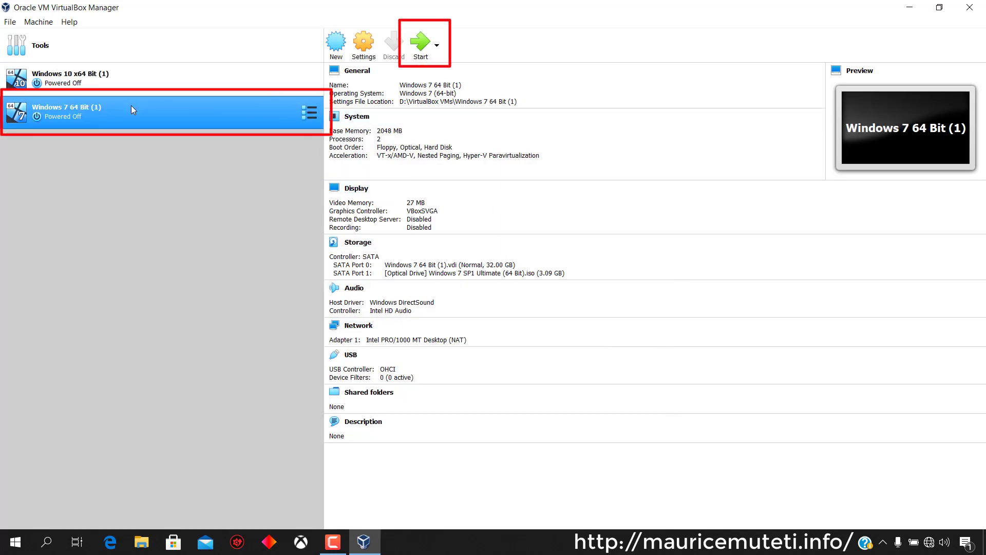
left_click(421, 46)
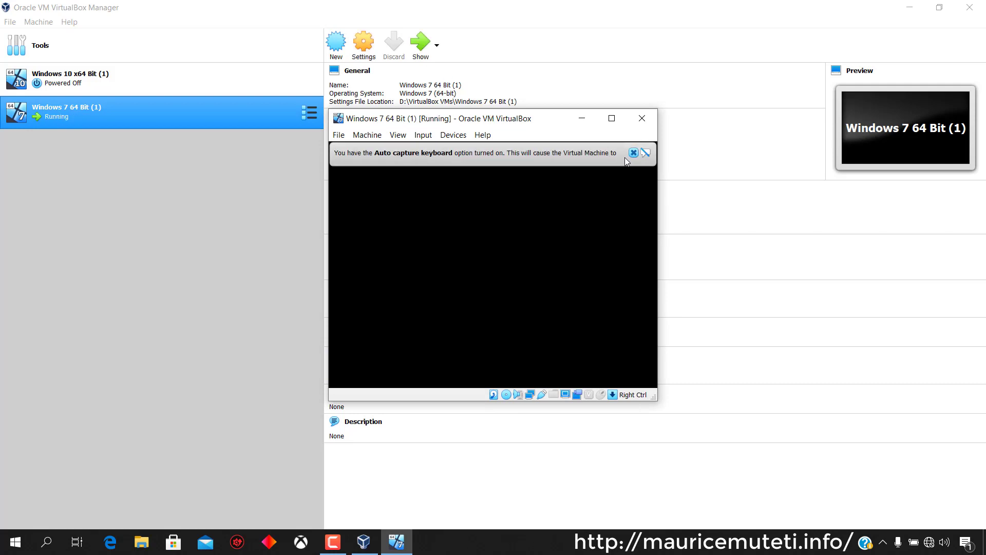
left_click(634, 152)
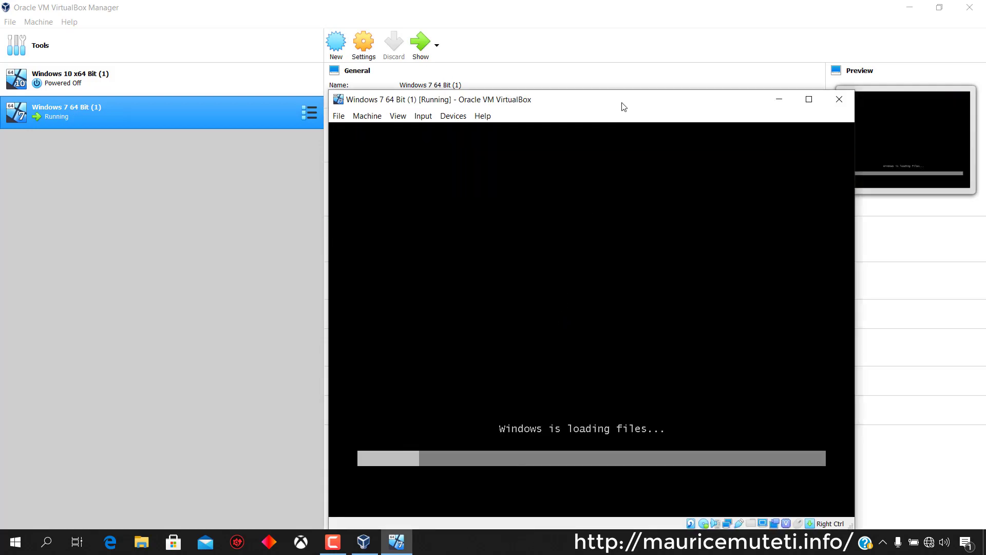
left_click_drag(624, 107, 503, 78)
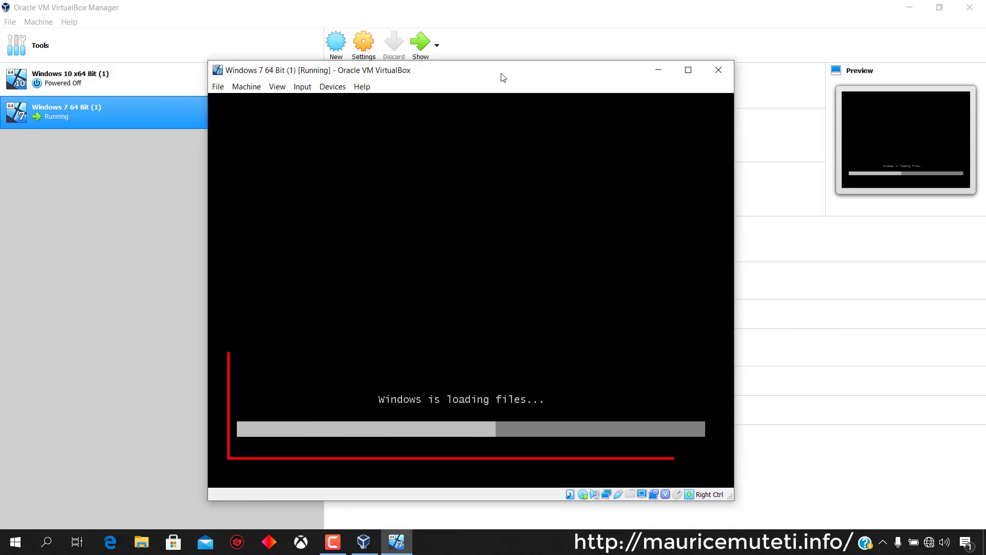
left_click_drag(503, 77, 504, 77)
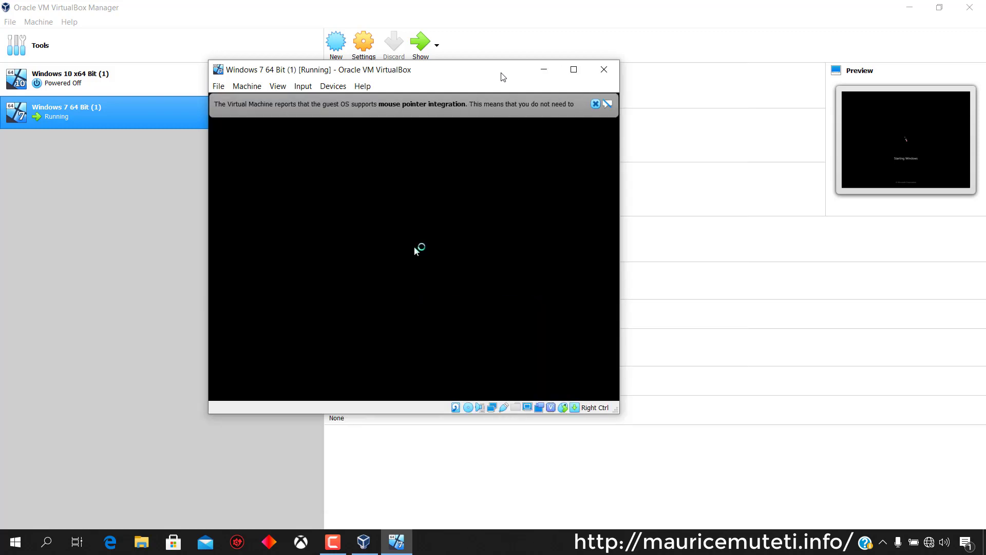
Dismiss the mouse integration notice, accept English, English (United States) and US keyboard, and start the Windows 7 installation
left_click(595, 104)
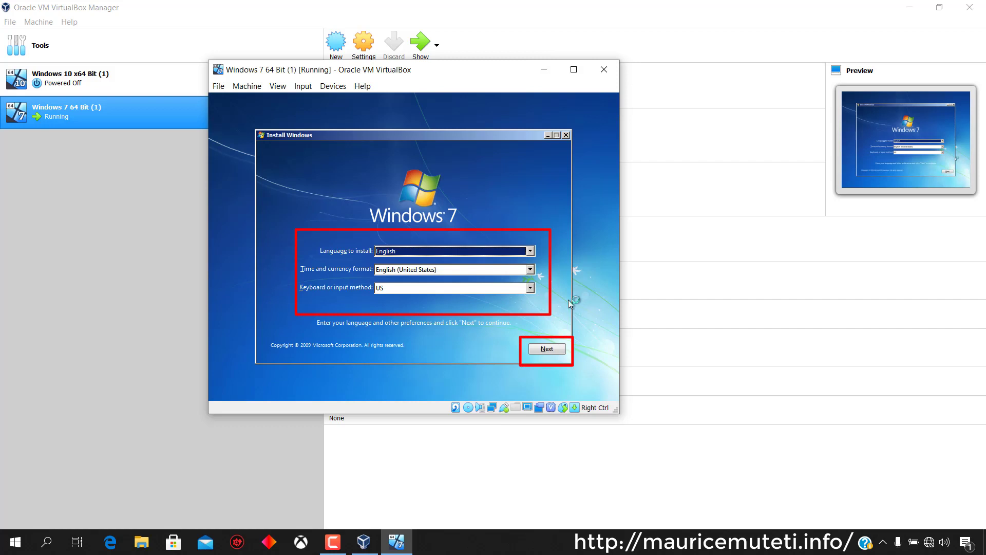
left_click(544, 350)
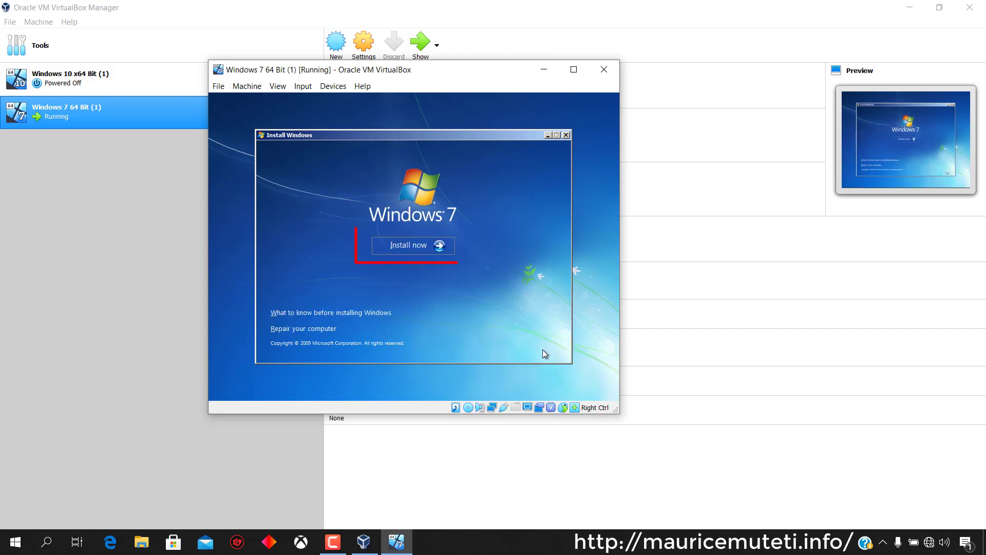
left_click(410, 246)
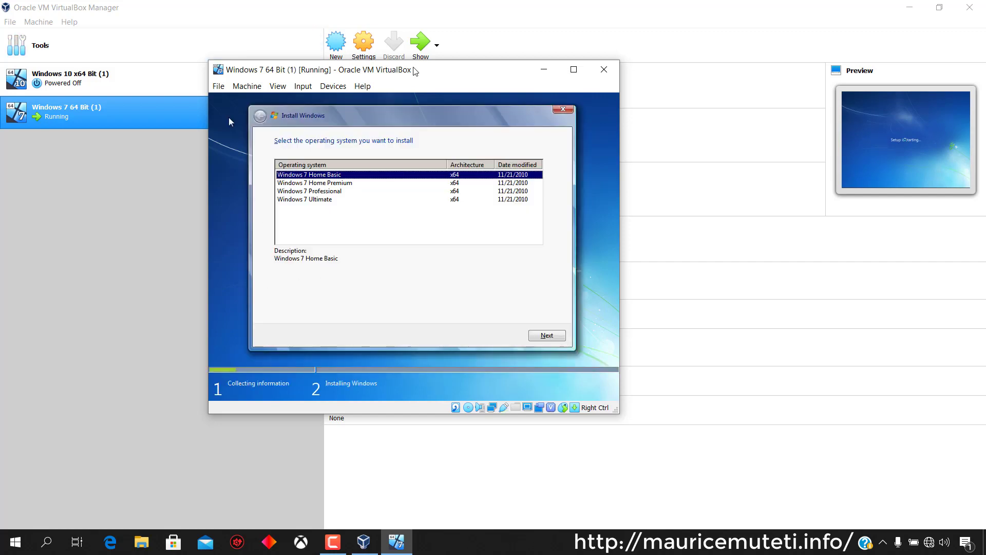
Choose Windows 7 Ultimate x64 as the operating system to install
left_click_drag(396, 75, 438, 86)
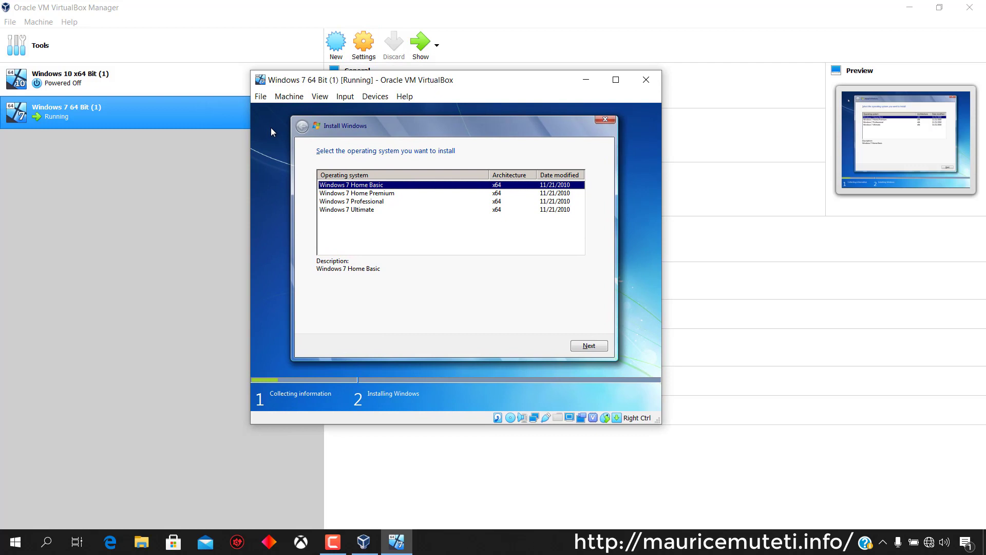
left_click(382, 210)
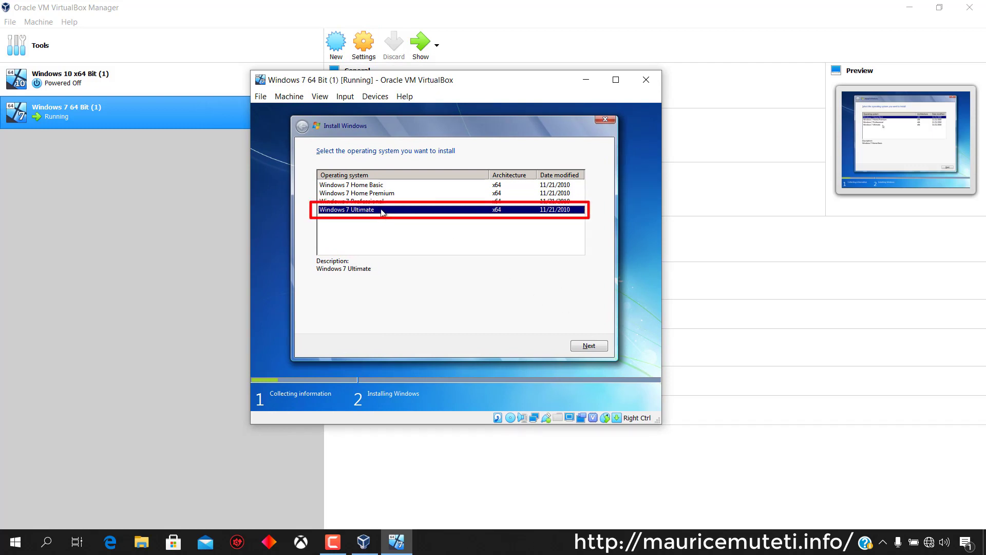
left_click(589, 347)
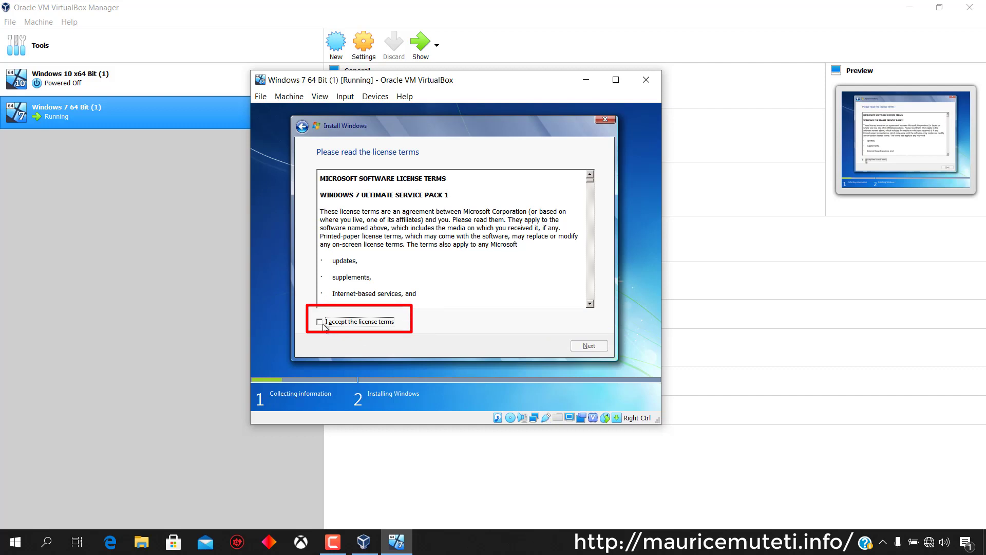
Accept the license terms and choose the Custom (advanced) installation type
left_click(320, 323)
left_click(589, 346)
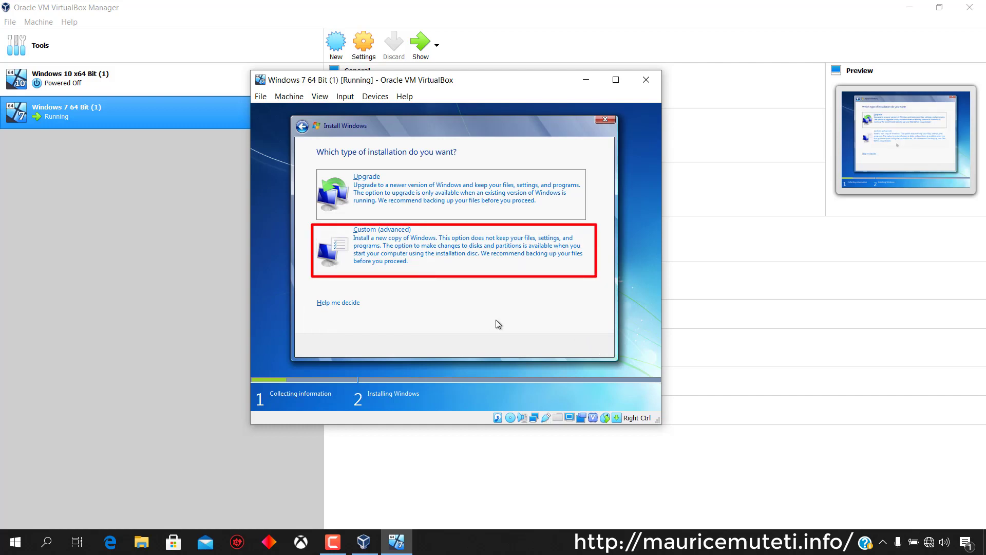
left_click(445, 248)
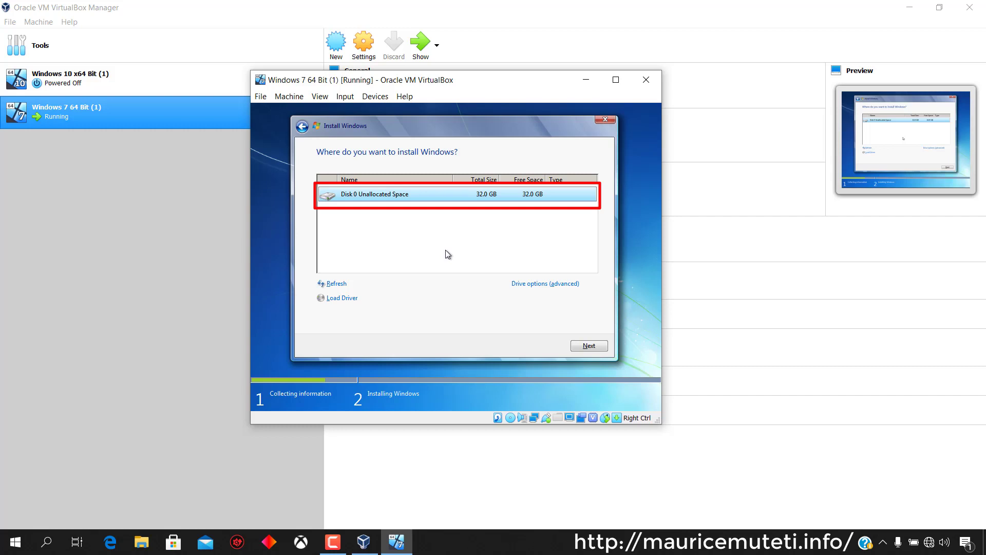
Install Windows on the 32.0 GB Disk 0 Unallocated Space and dismiss the mouse integration notice during setup
left_click(597, 351)
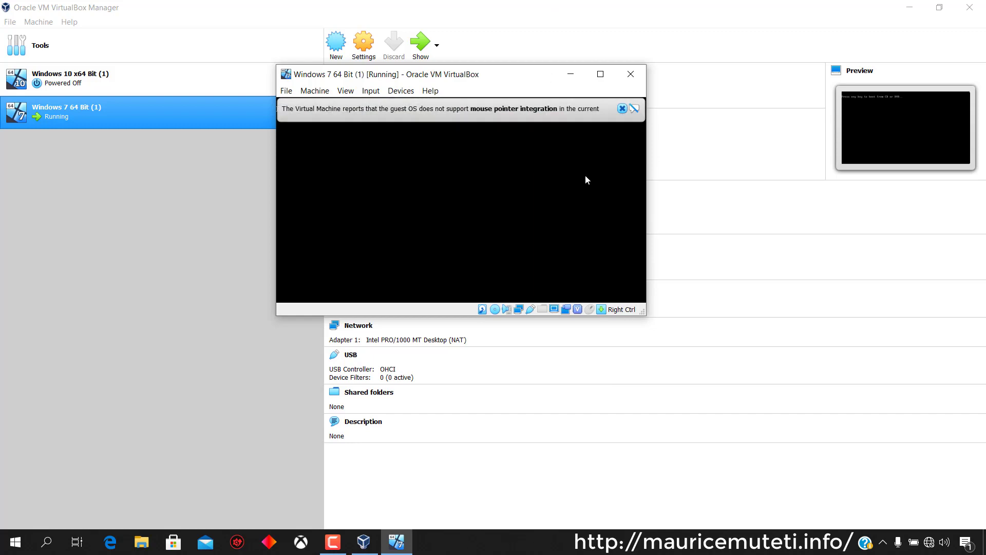
key("Return")
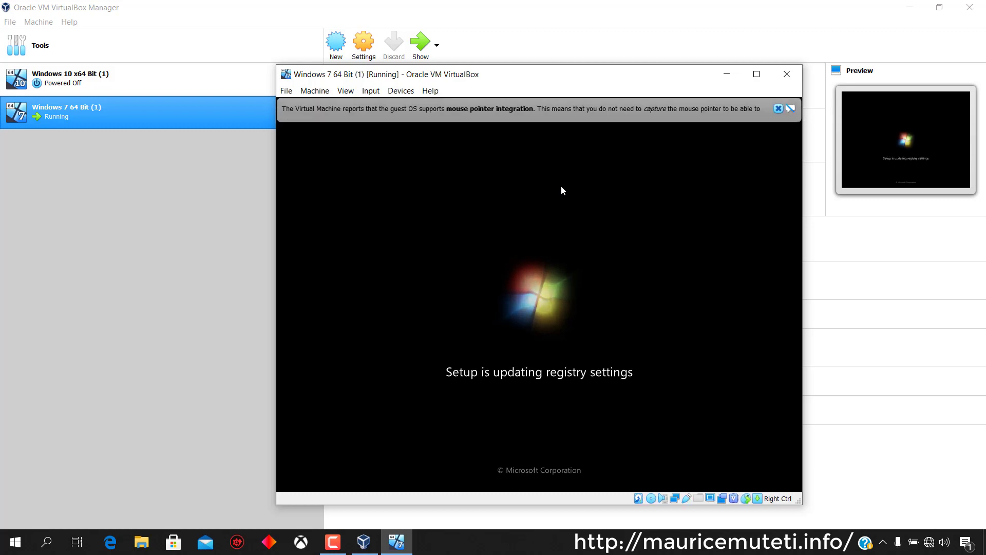
left_click(778, 109)
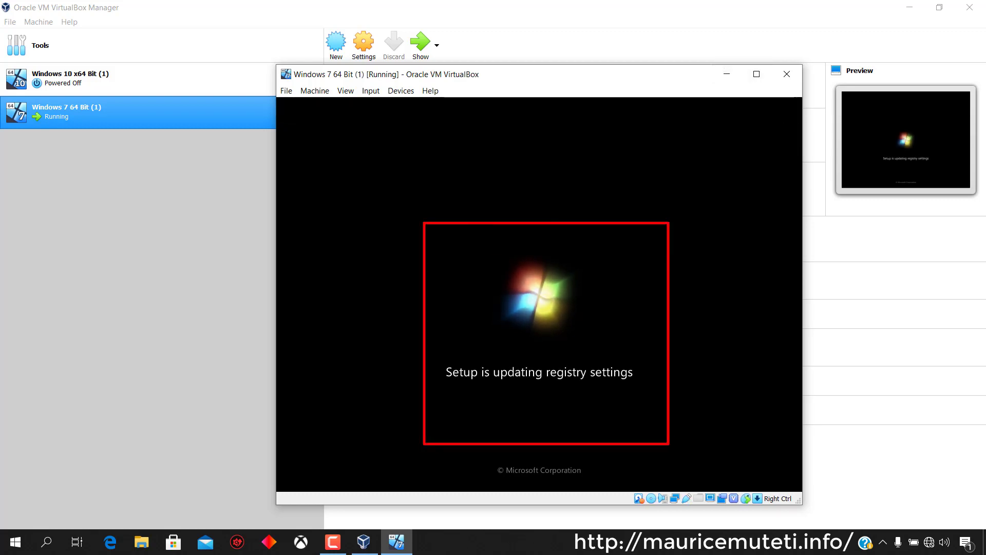
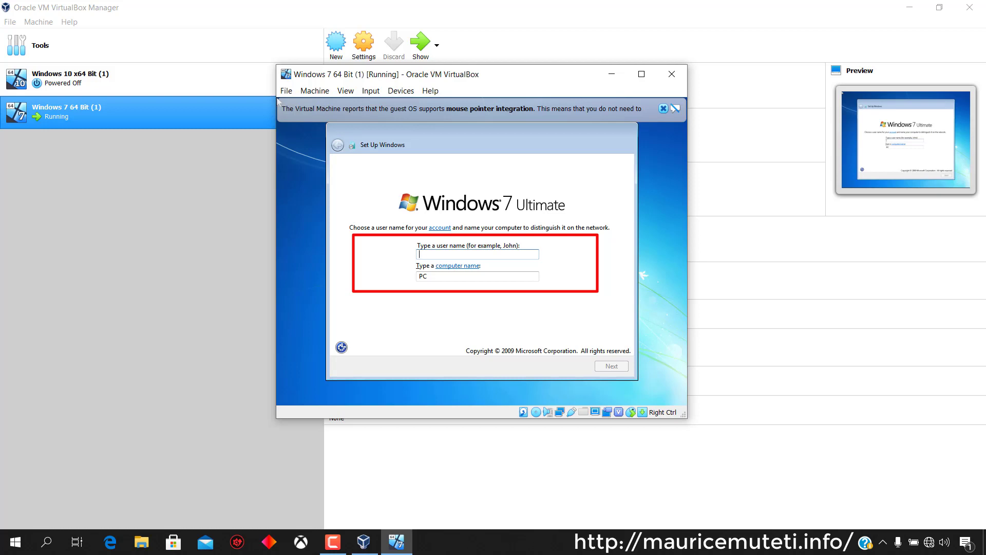
Set the Windows user name to User1 and continue with the account password left blank
type("User1")
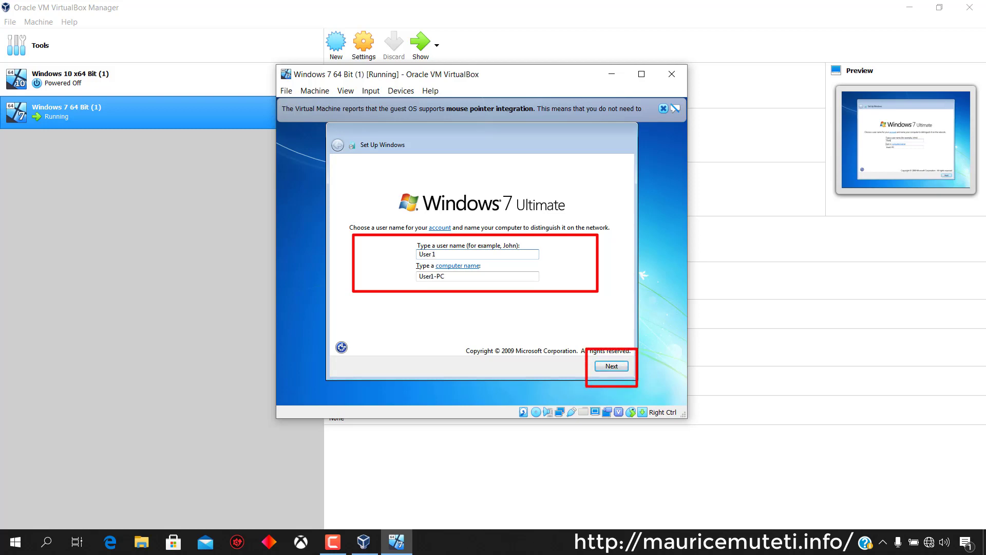
left_click(611, 366)
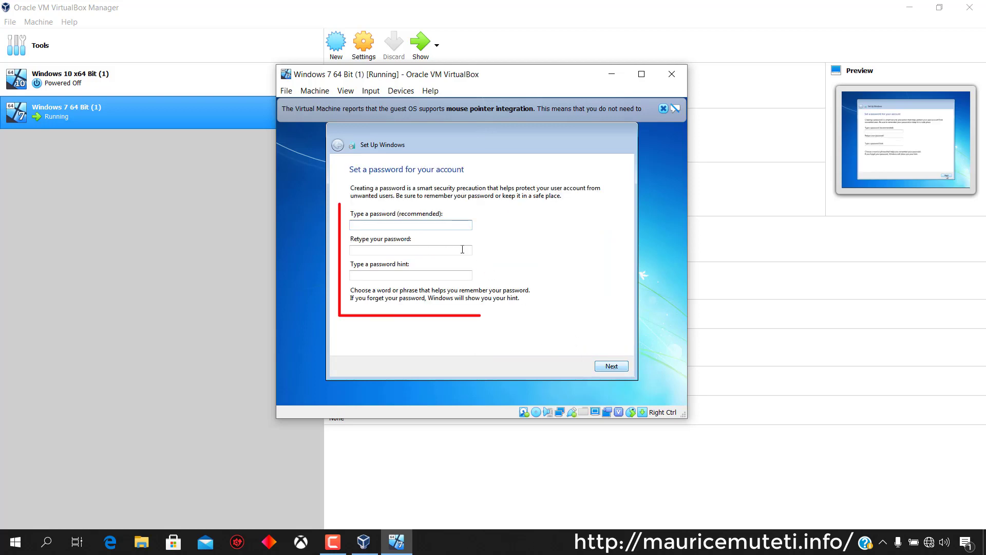
left_click(611, 366)
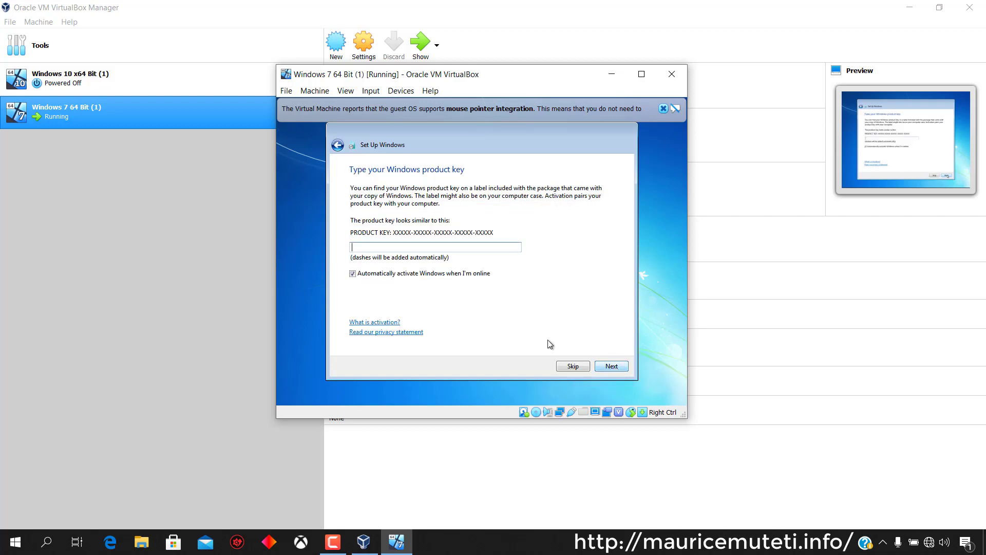
Turn off automatic activation, skip the product key and choose Ask me later for the update settings
left_click(456, 276)
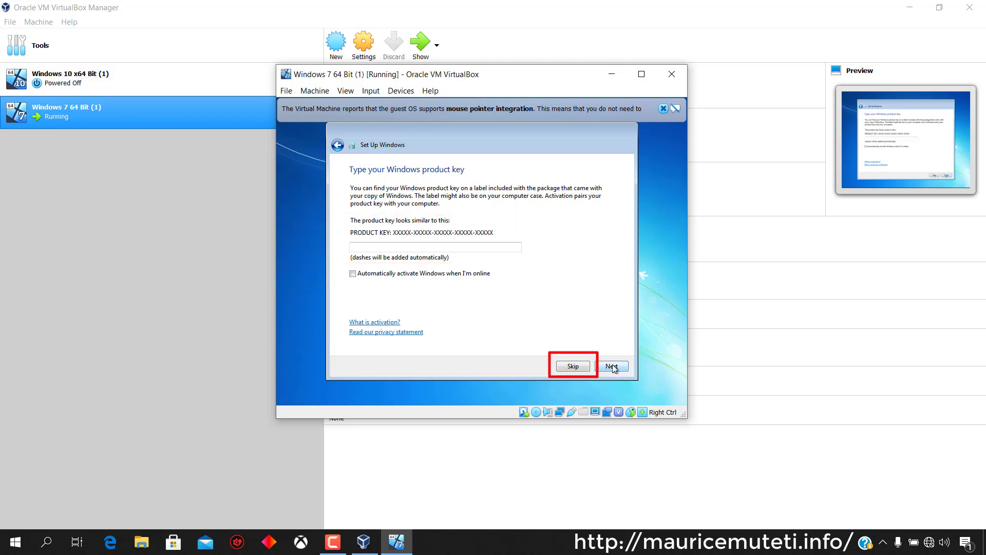
left_click(573, 366)
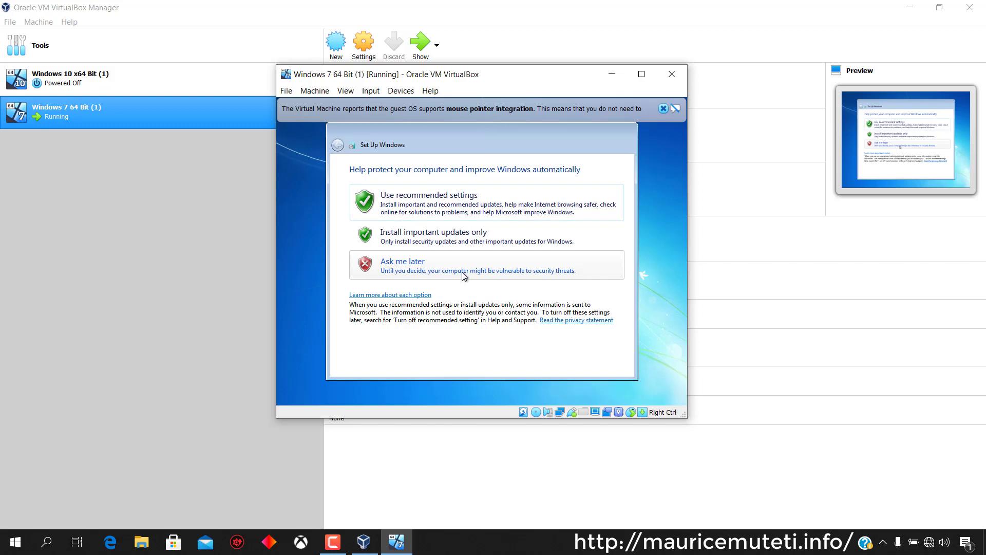
left_click(478, 272)
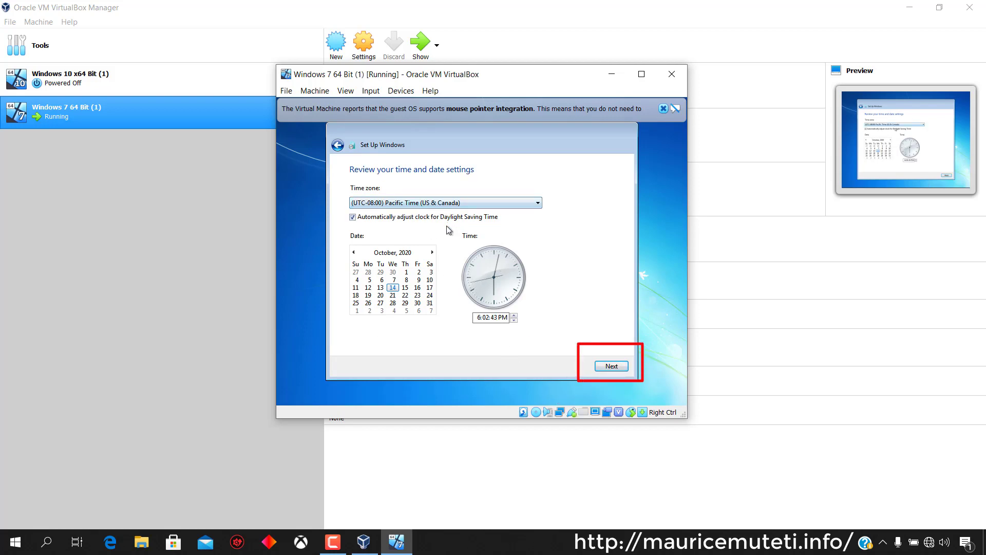
Accept the time and date settings, choose Public network as the location and dismiss the mouse integration notice
left_click(612, 366)
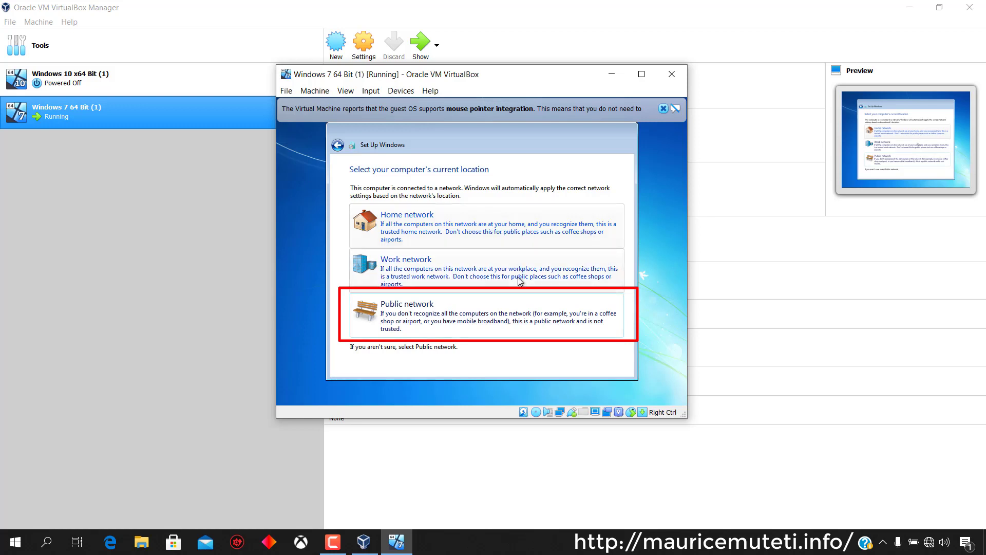
left_click(519, 316)
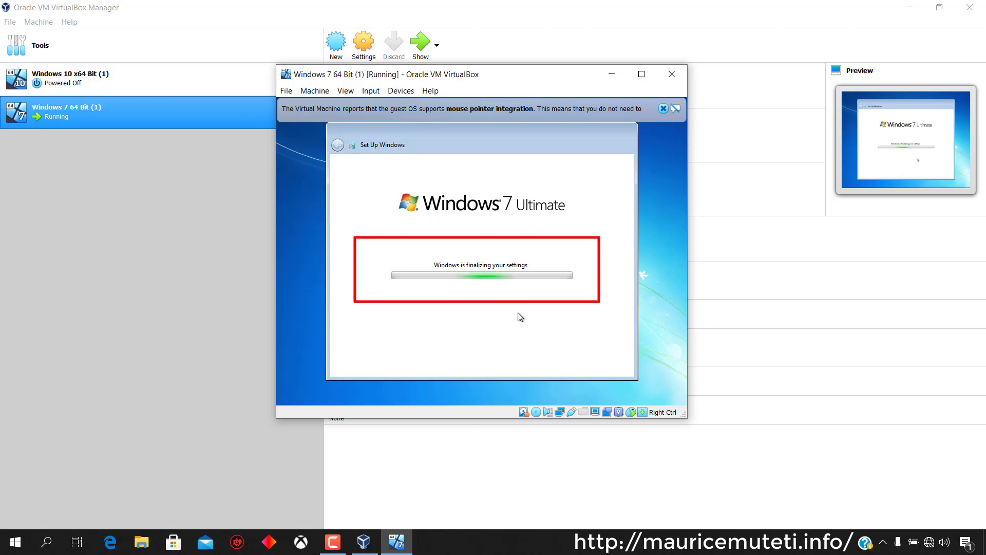
left_click(663, 109)
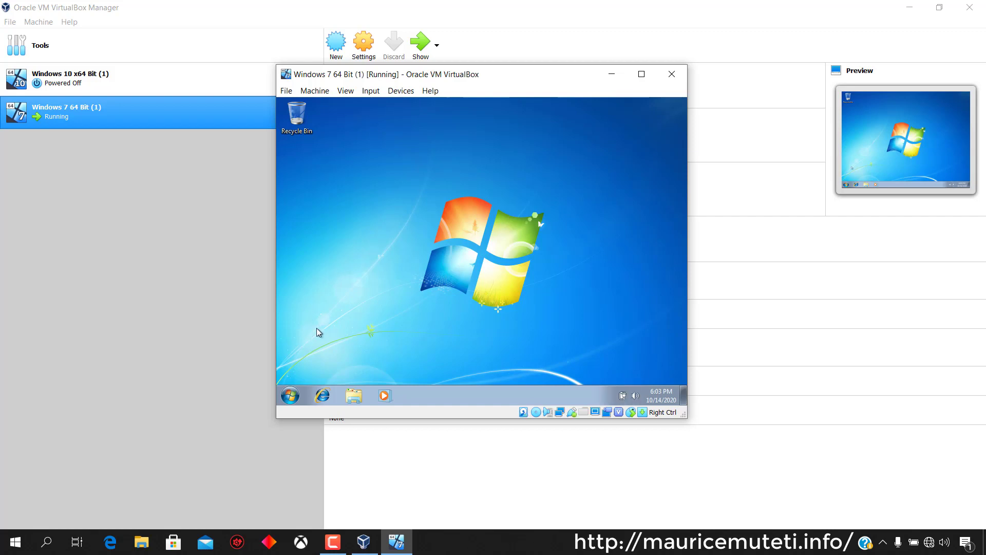
Open the Computer properties in the guest and examine the Windows edition, system and activation information
left_click(291, 395)
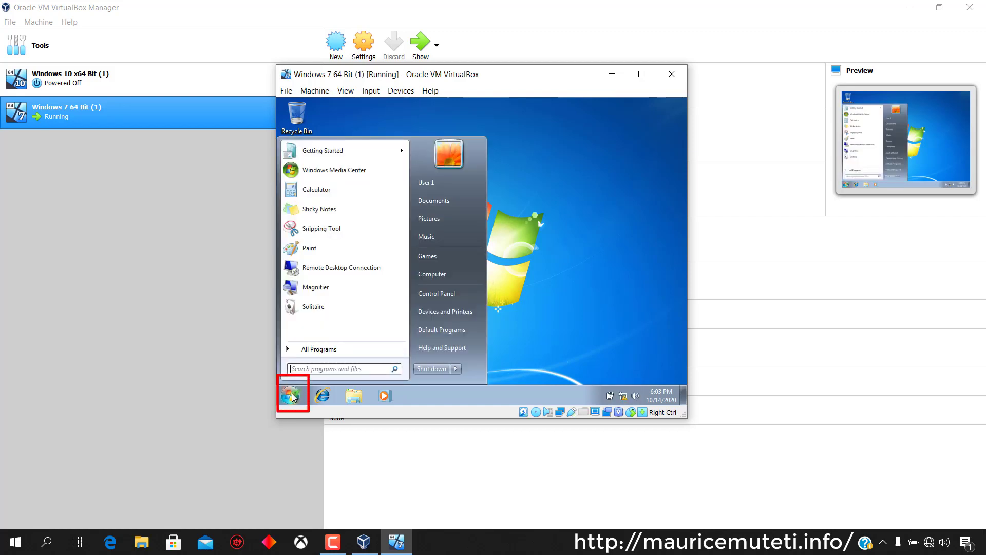
right_click(443, 278)
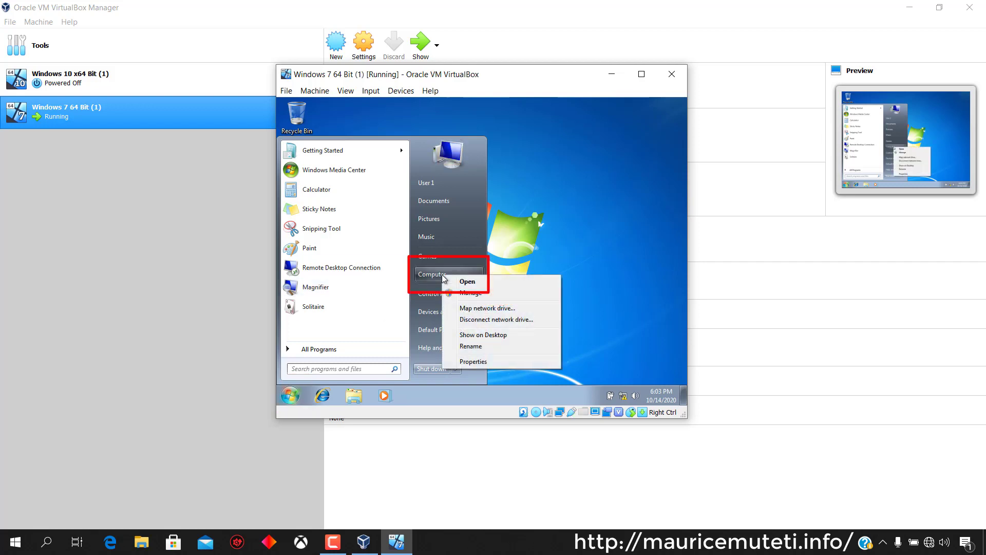
left_click(479, 363)
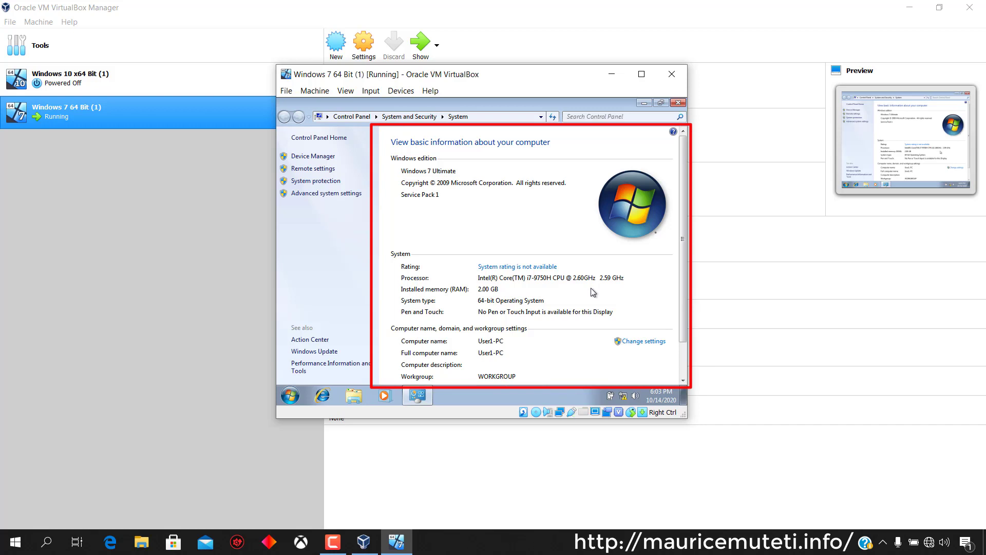
left_click_drag(682, 177, 684, 228)
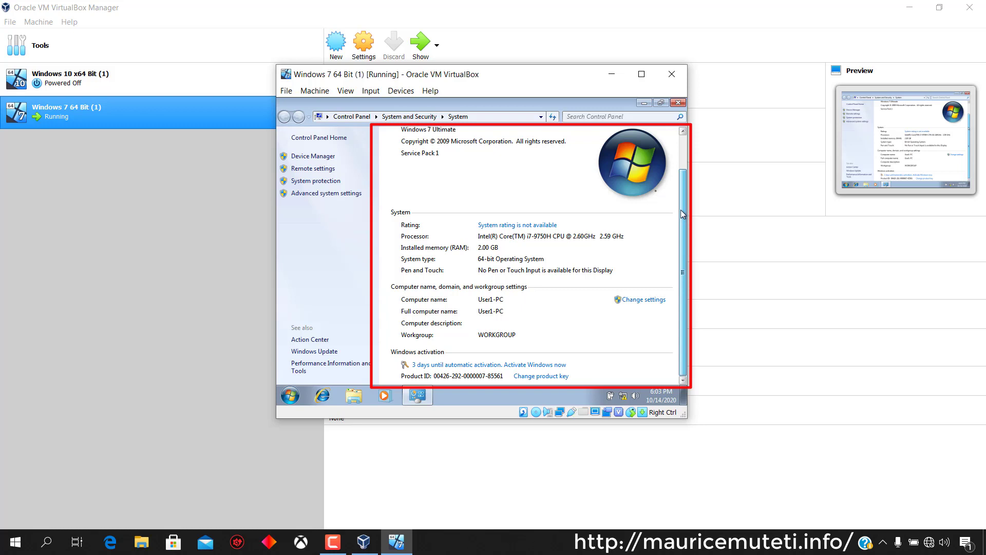
left_click_drag(683, 212, 678, 170)
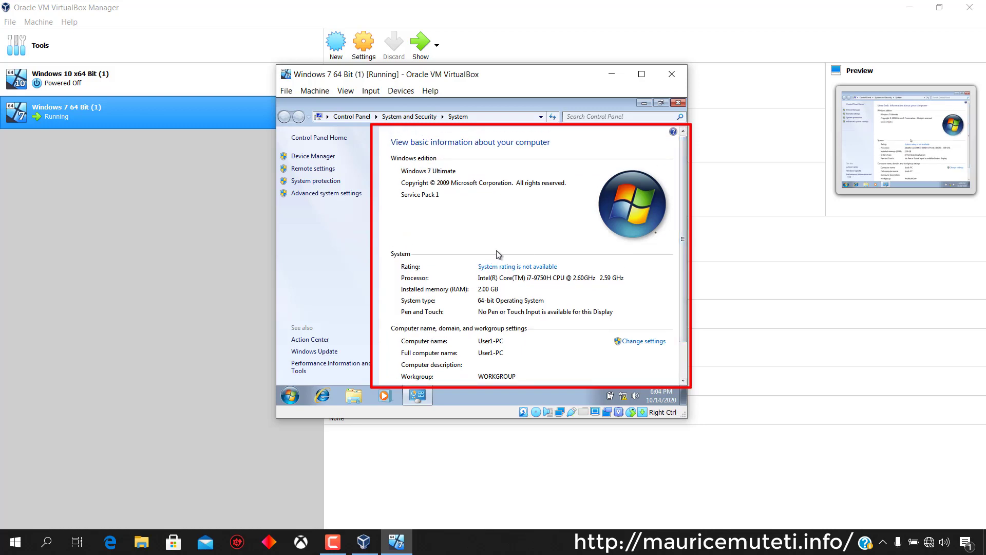
Run dxdiag in the guest, allow the driver signature check and examine the System and Display pages
left_click(291, 397)
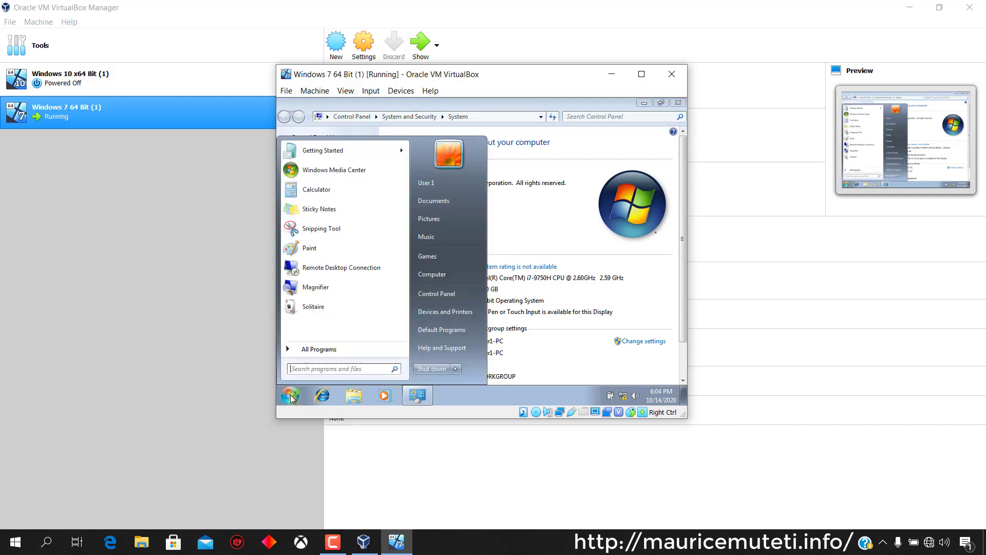
type("dxdiag")
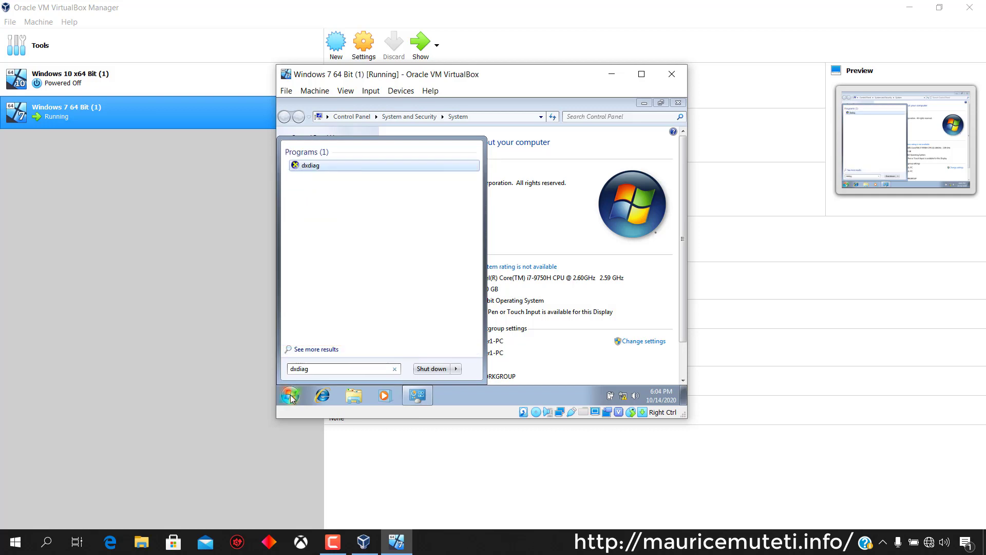
key("Return")
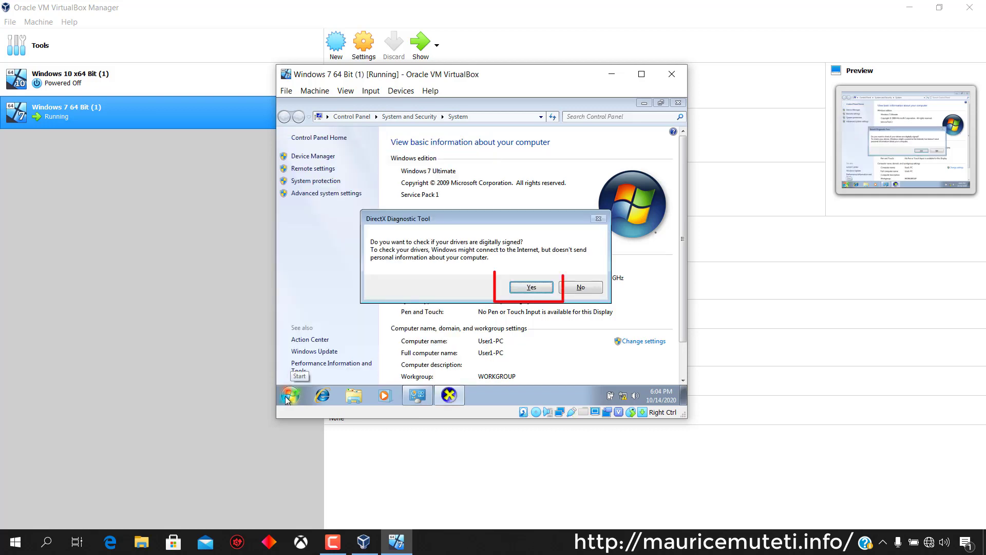
key("Return")
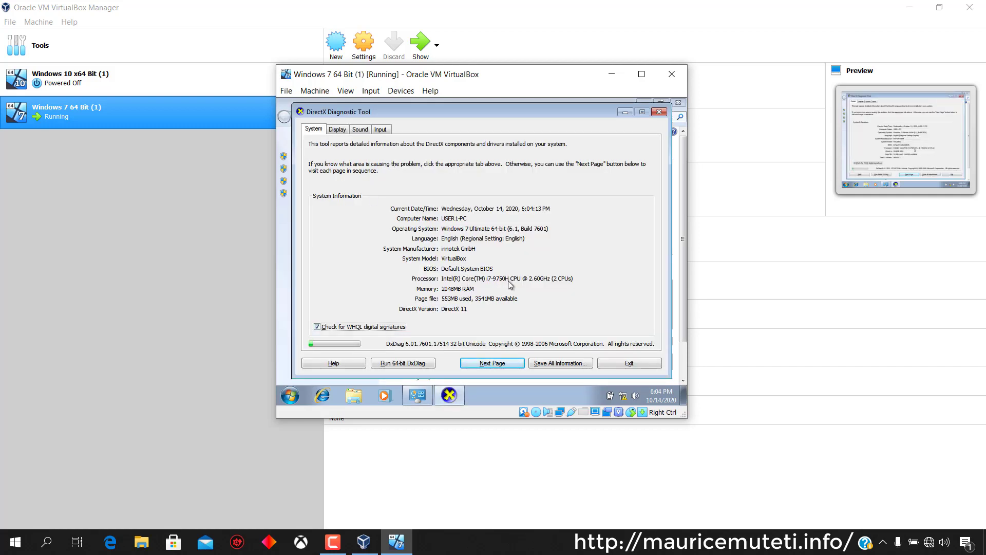
left_click(506, 364)
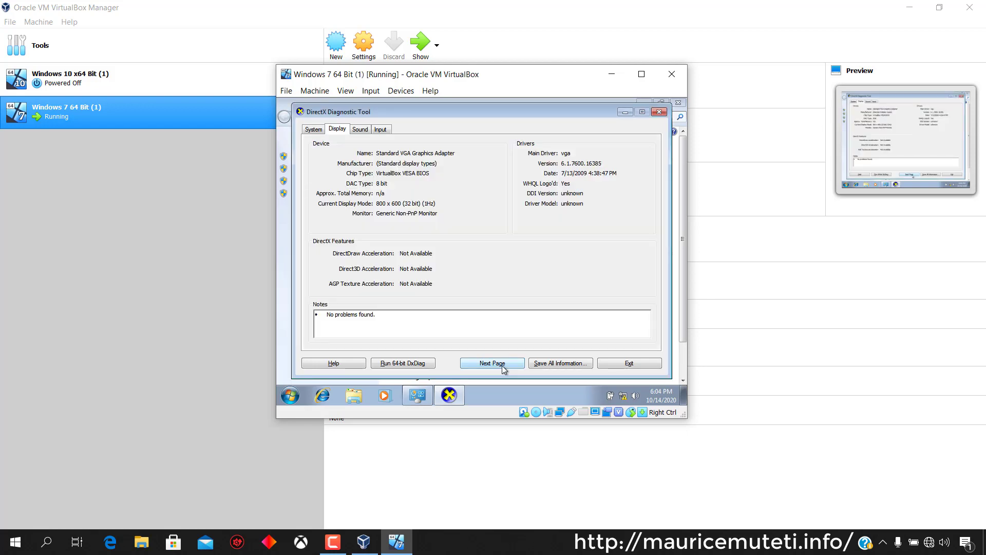
Maximize the virtual machine window, switch it to full-screen mode and leave full-screen mode again
left_click(642, 75)
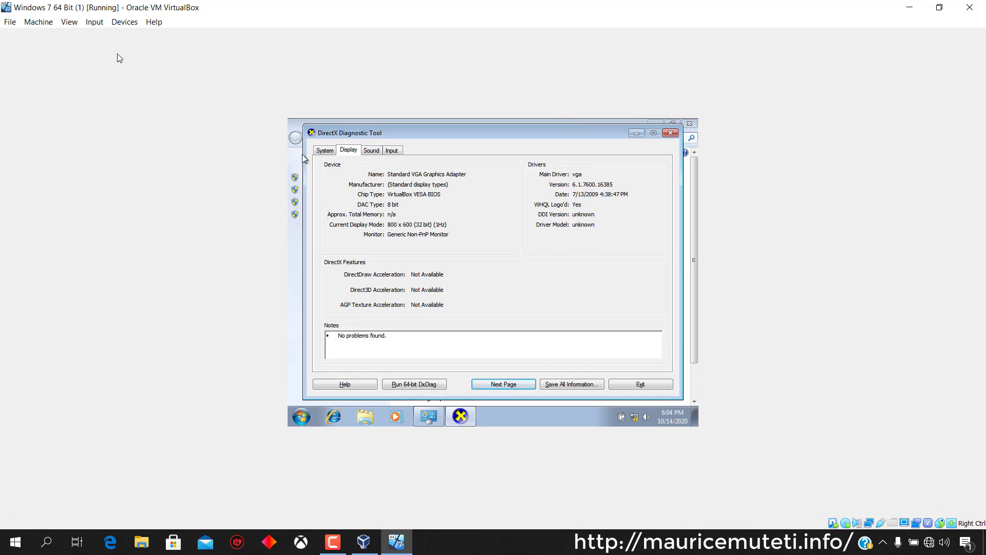
left_click(68, 22)
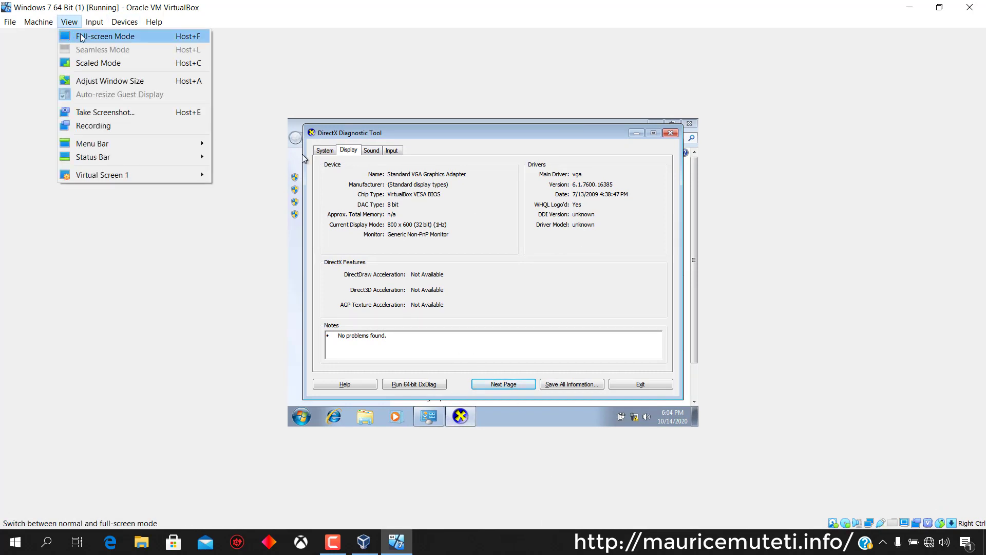
left_click(81, 36)
left_click(482, 325)
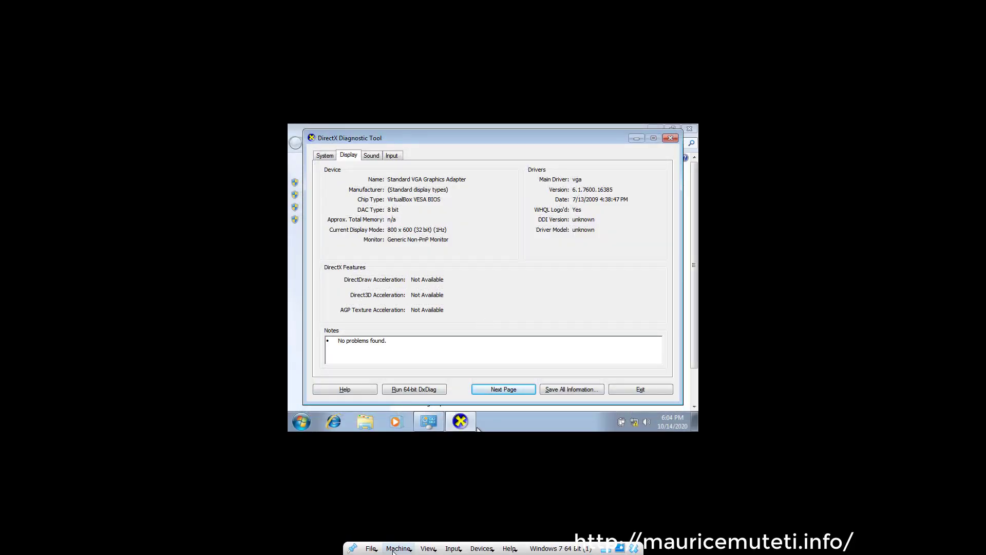
left_click(427, 549)
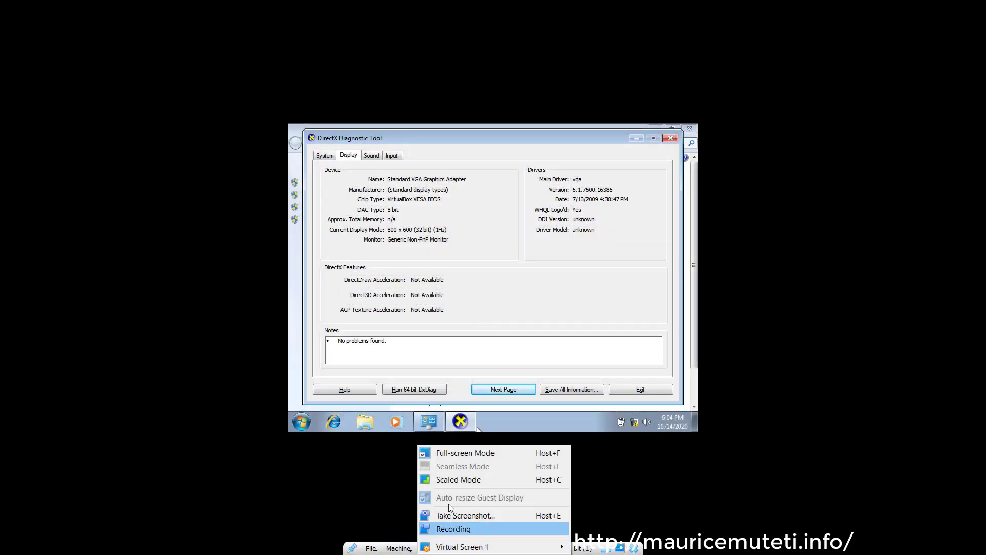
left_click(470, 454)
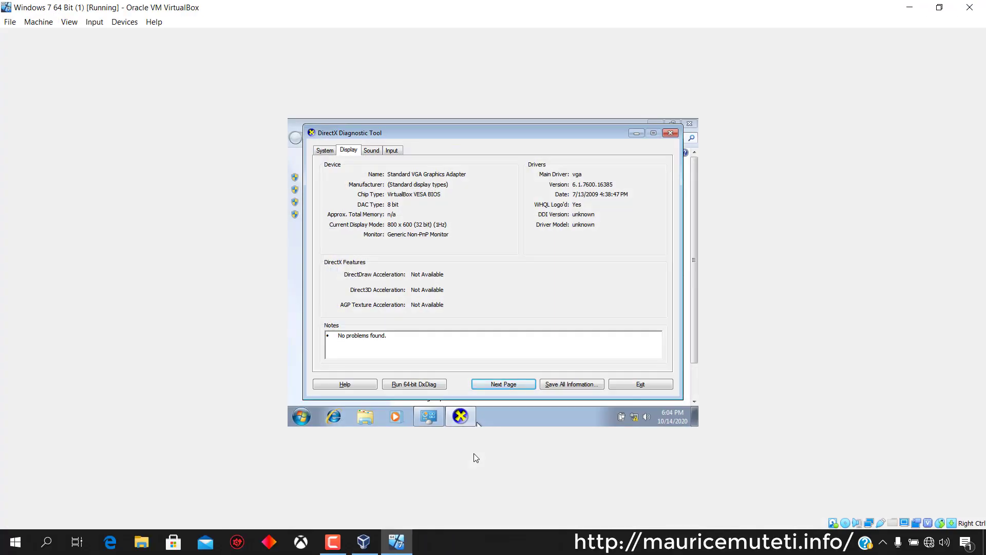
Restore the virtual machine window to its smaller size and reposition it over the manager
left_click(69, 24)
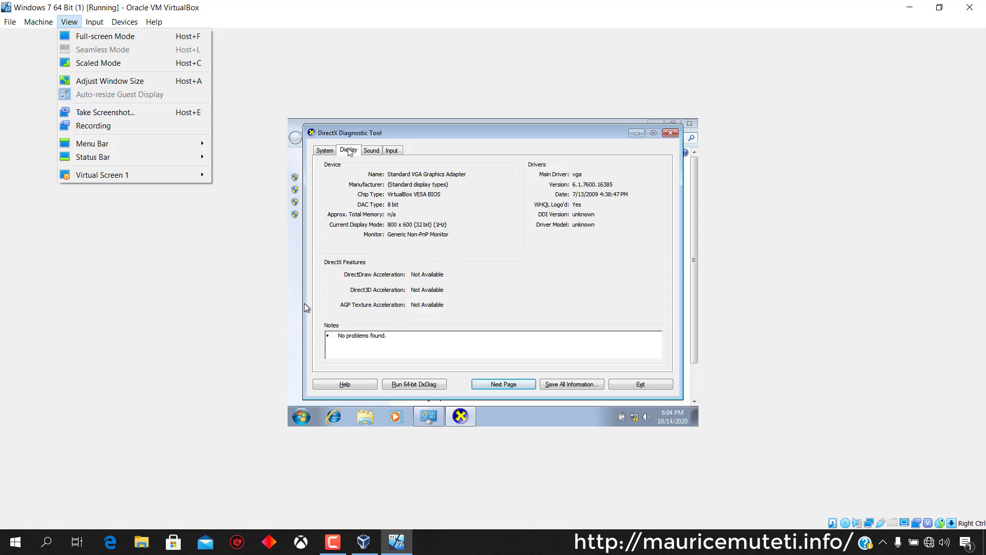
left_click(458, 4)
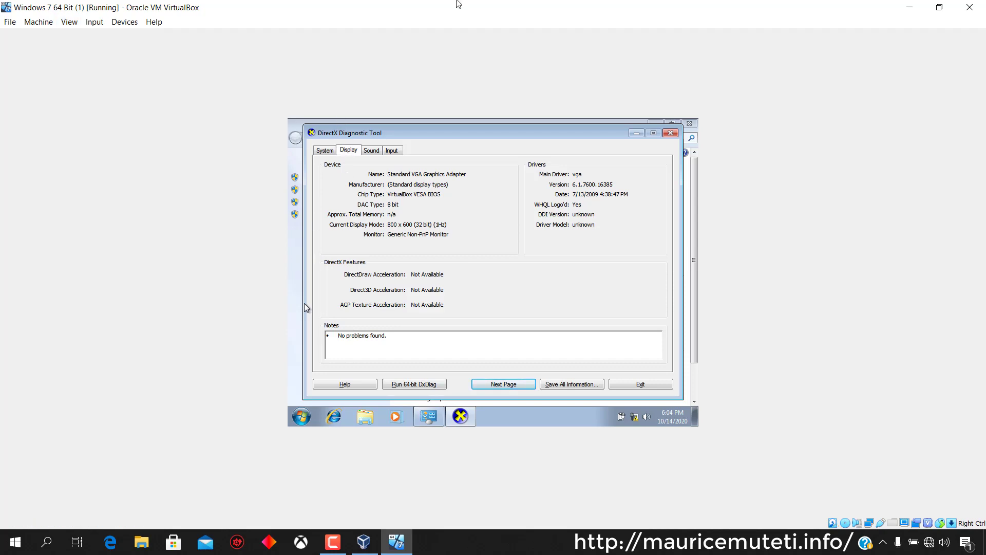
left_click(940, 7)
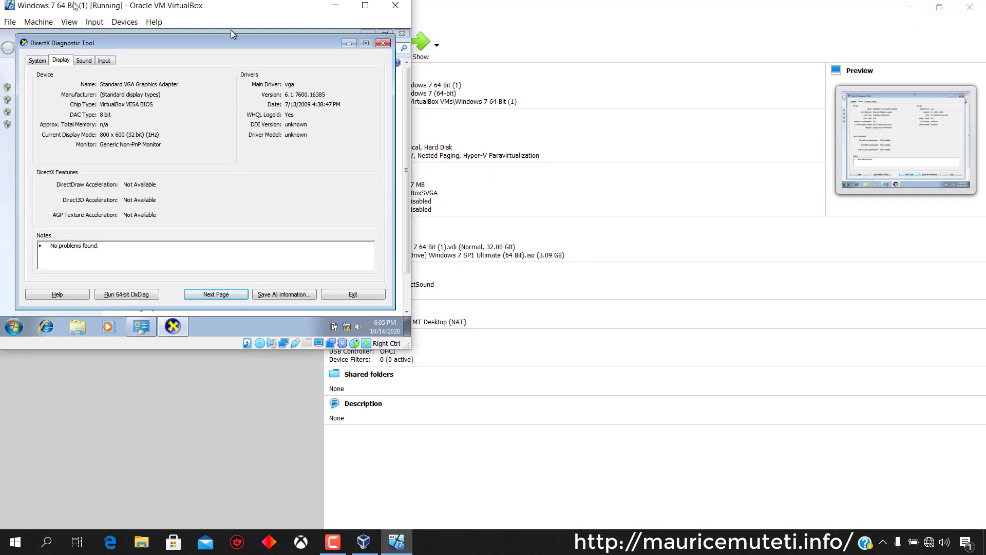
left_click_drag(75, 5, 372, 99)
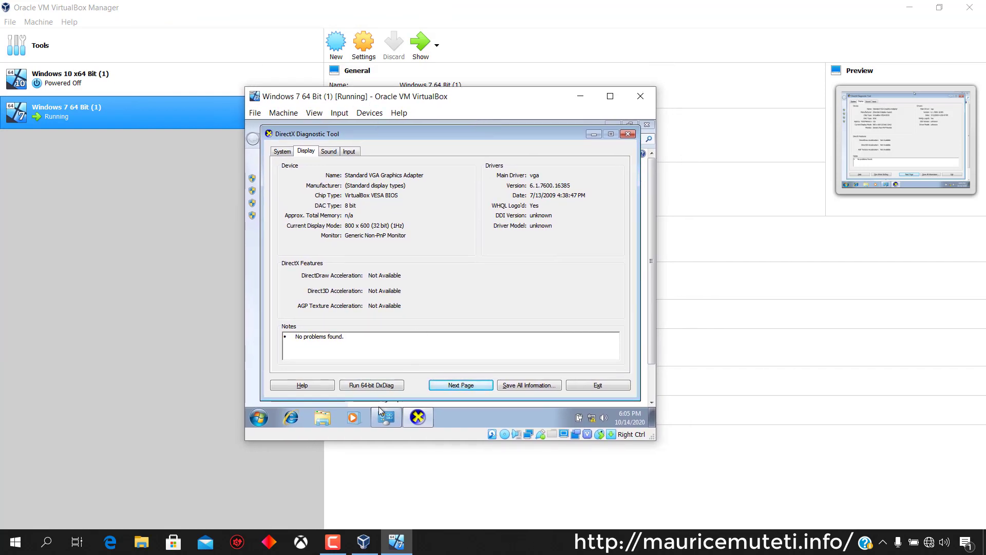
Examine the remaining DirectX Diagnostic Tool pages and the System page, and close the tool and the System window
left_click(455, 385)
left_click(456, 385)
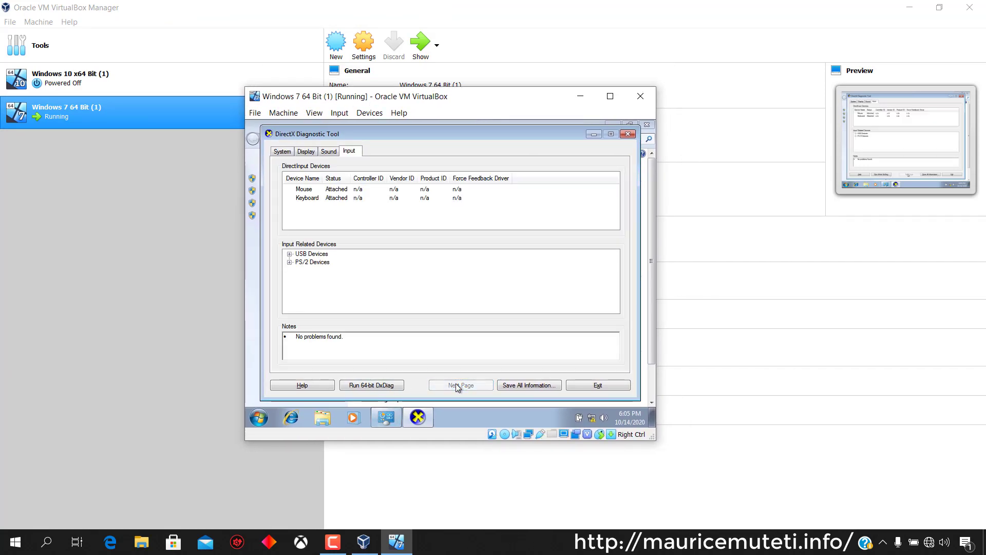
left_click(283, 151)
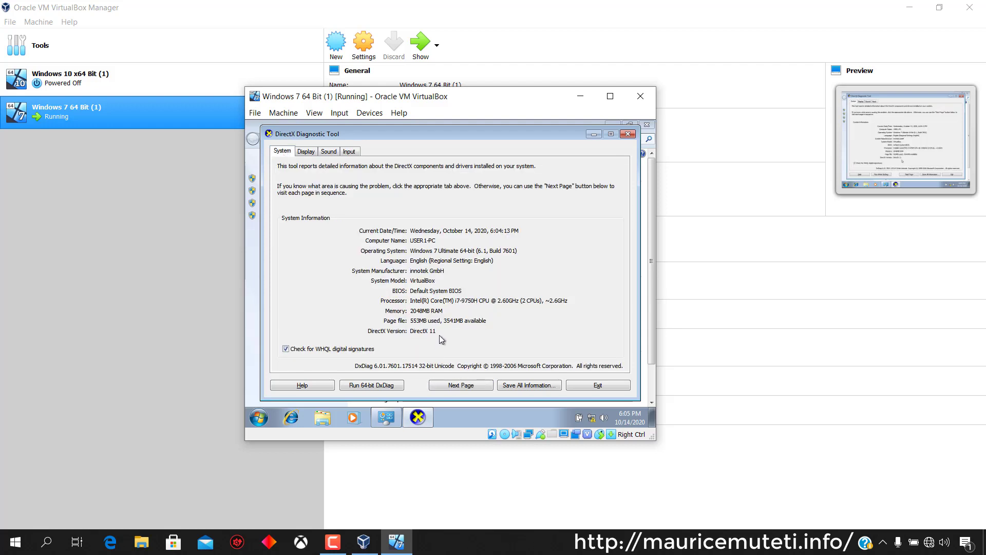
left_click(610, 387)
left_click(648, 124)
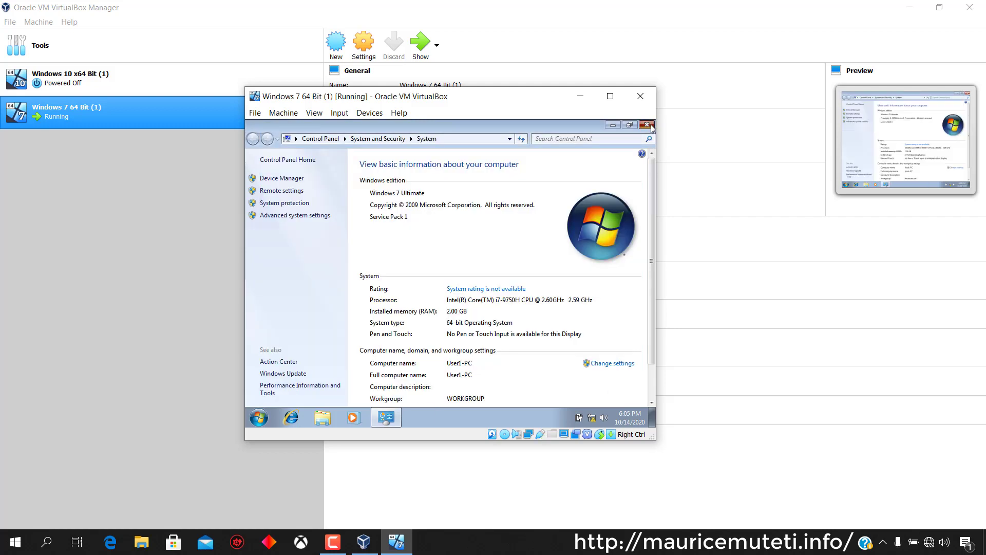
Restart the Windows 7 guest and dismiss the mouse pointer integration messages
left_click(259, 420)
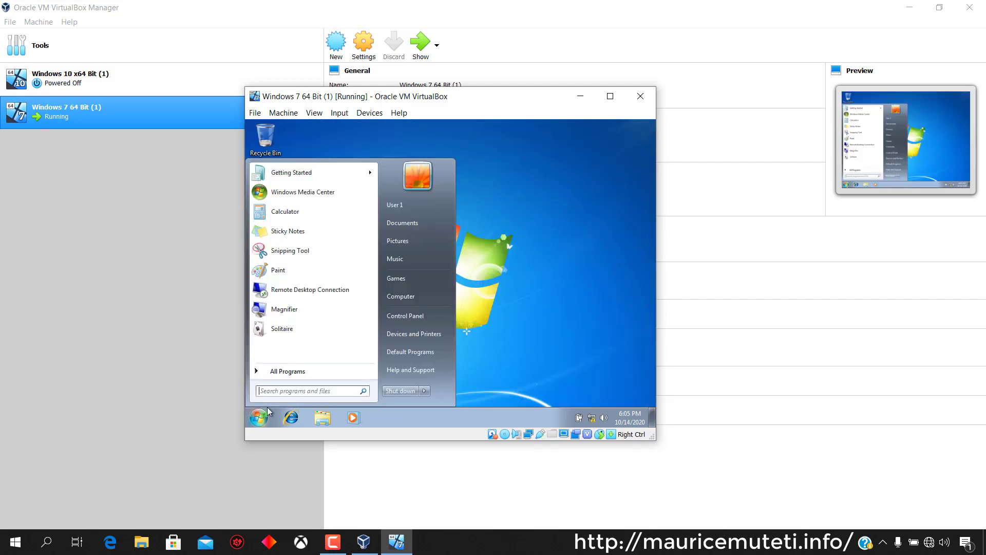
left_click(425, 392)
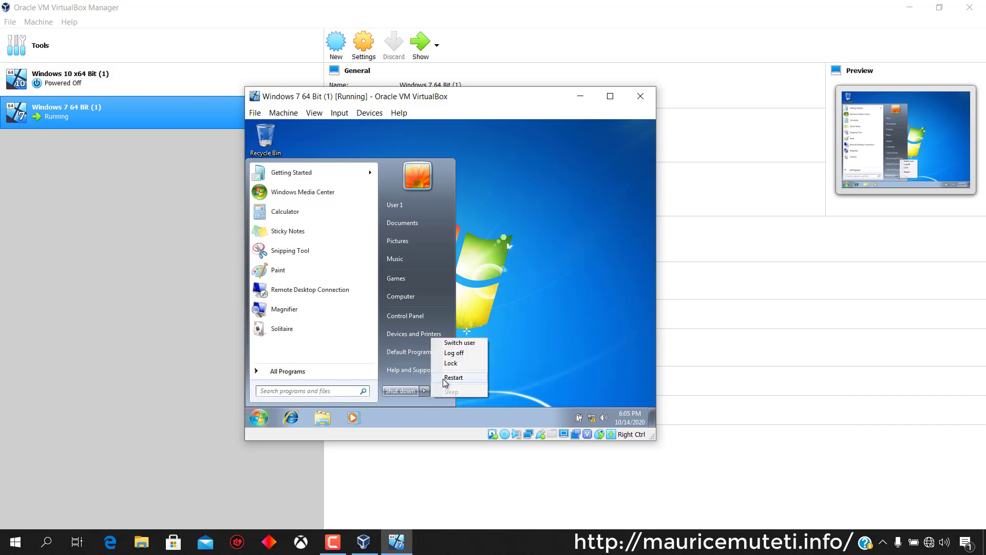
left_click(452, 377)
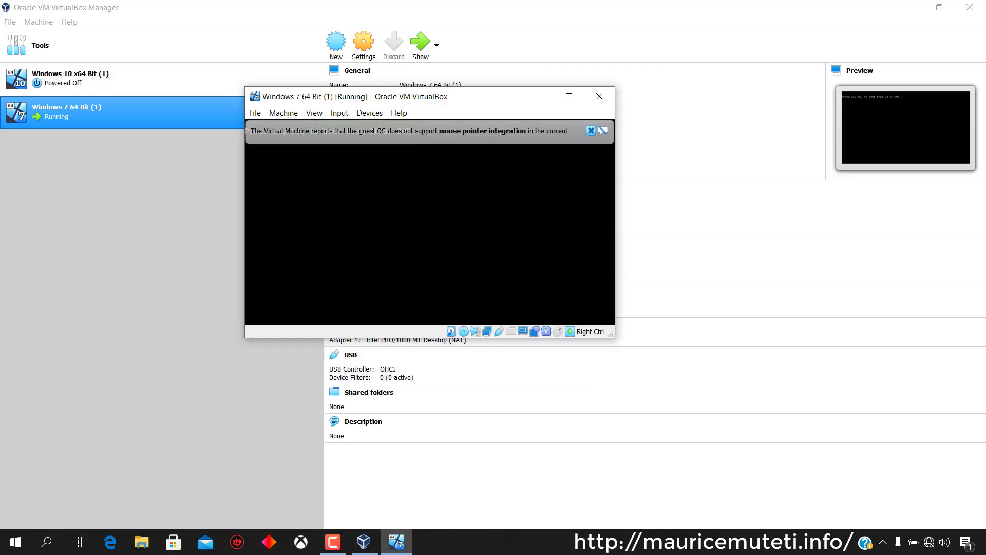
left_click(591, 130)
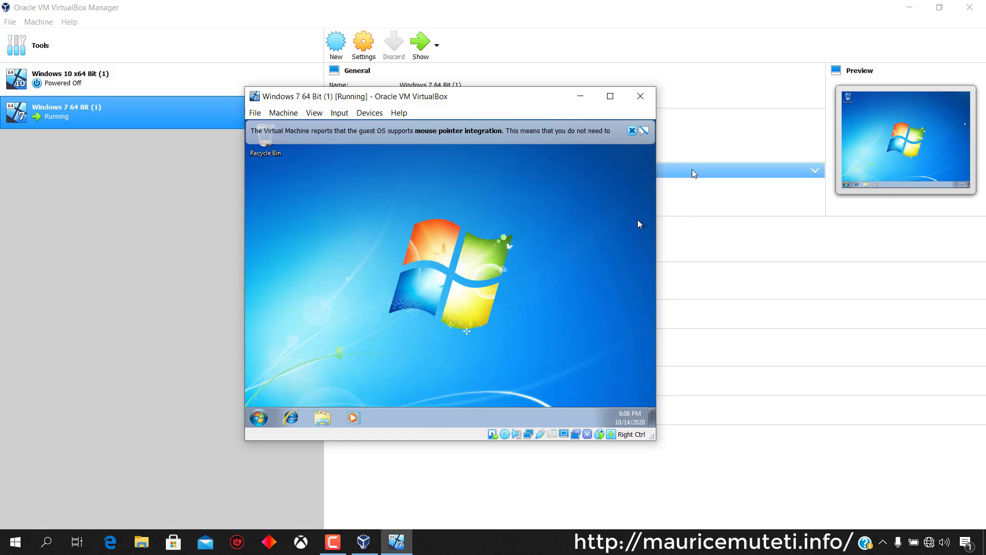
left_click(632, 131)
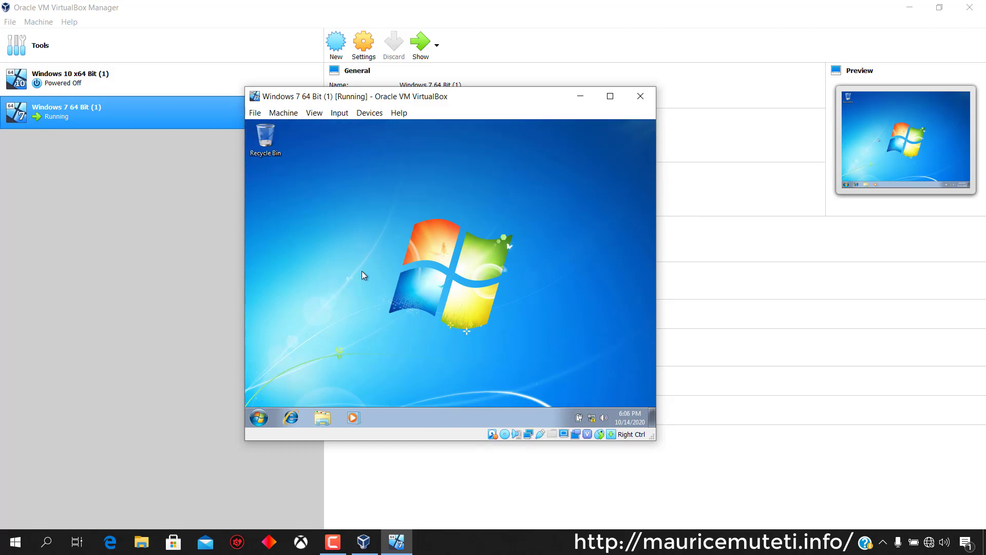
left_click(259, 418)
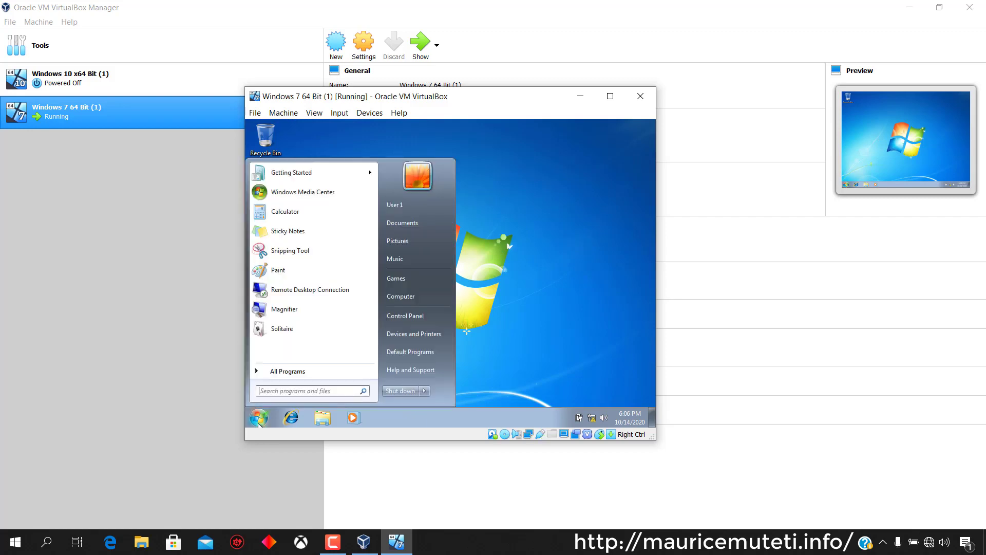
left_click(259, 418)
left_click(259, 419)
left_click(258, 418)
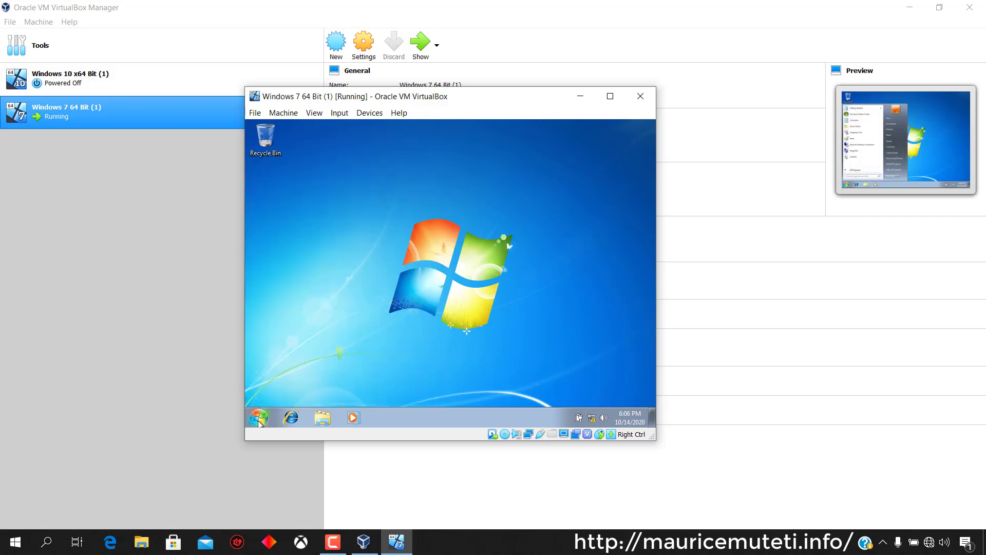
left_click(259, 418)
left_click(258, 418)
left_click(259, 418)
left_click(258, 418)
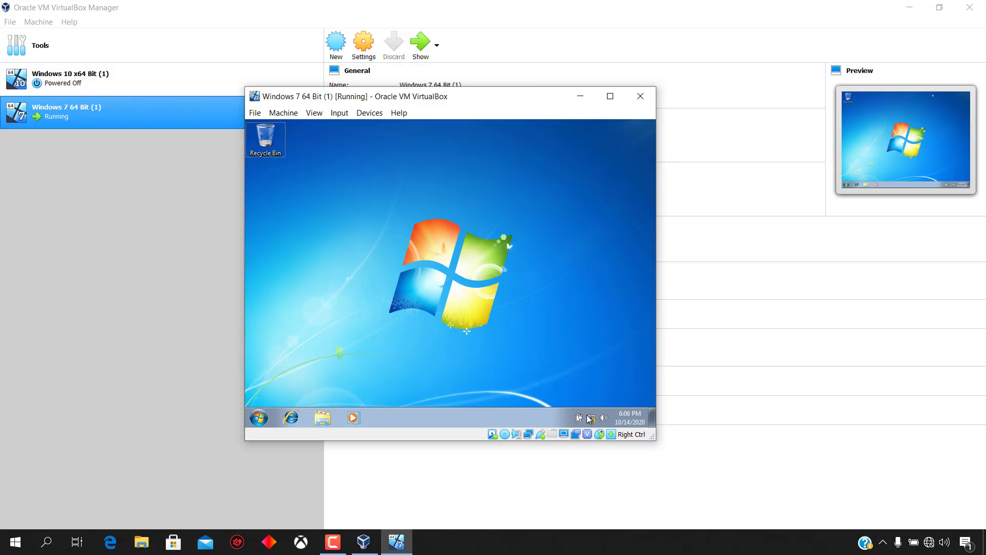
left_click(578, 546)
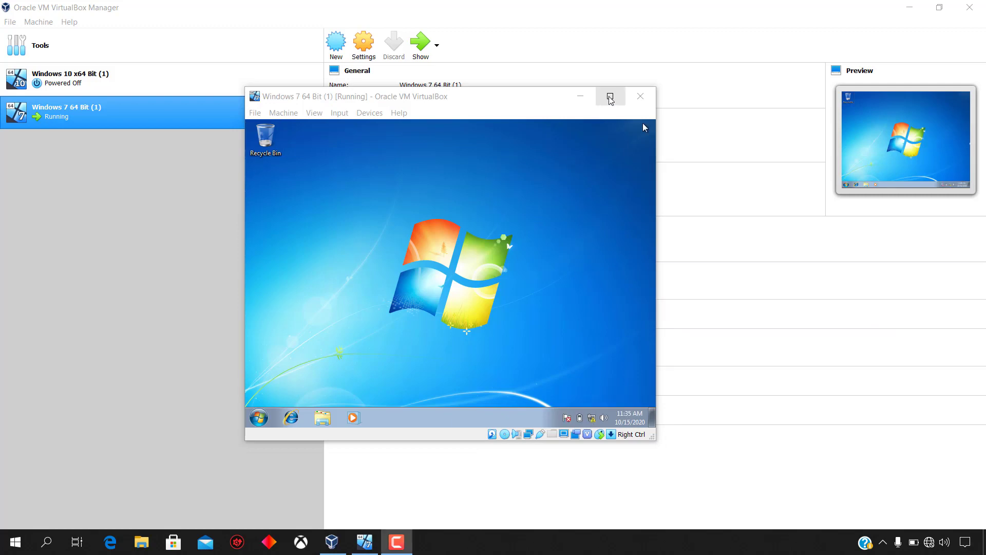
Maximize the virtual machine window
left_click(610, 98)
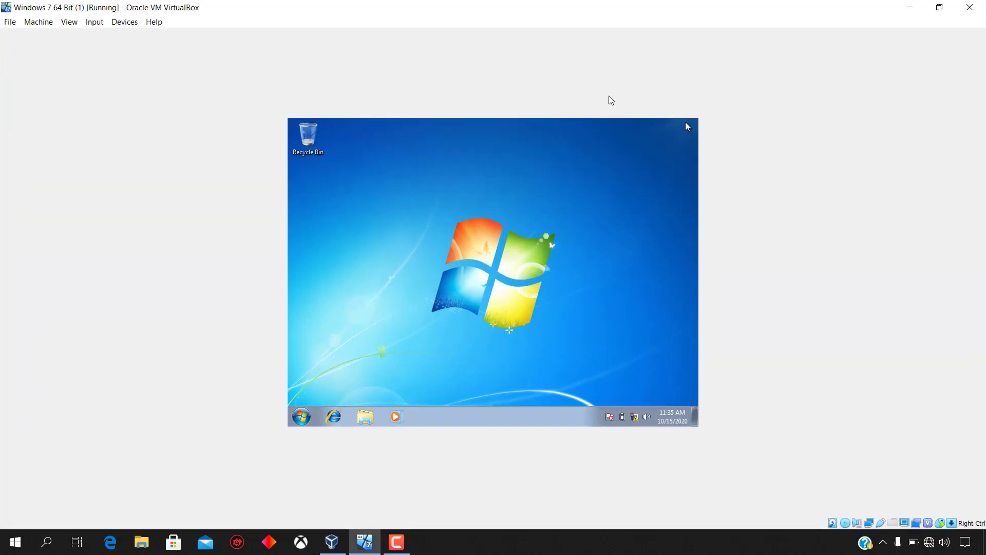
left_click(939, 7)
double_click(594, 103)
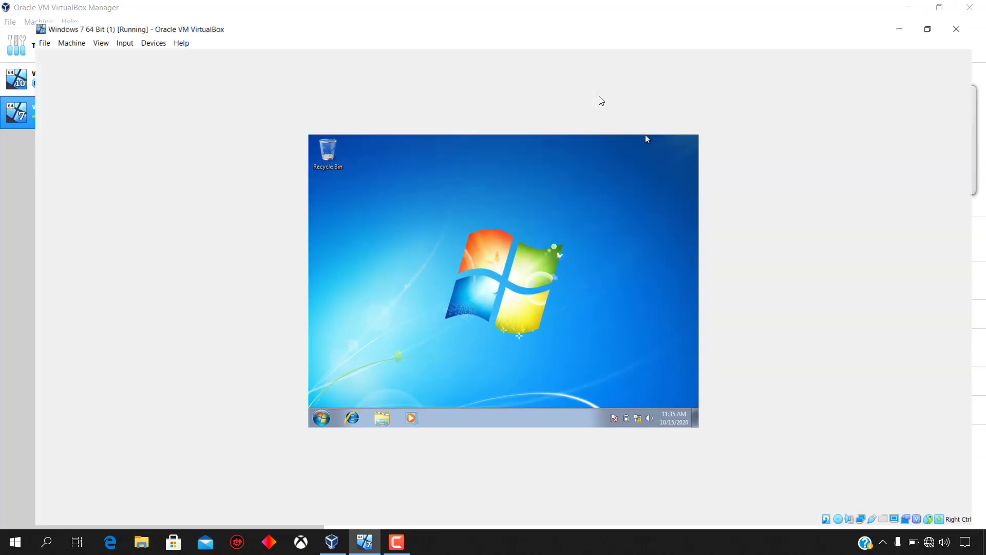
Create a text document on the guest desktop, keeping the default name New Text Document
right_click(400, 160)
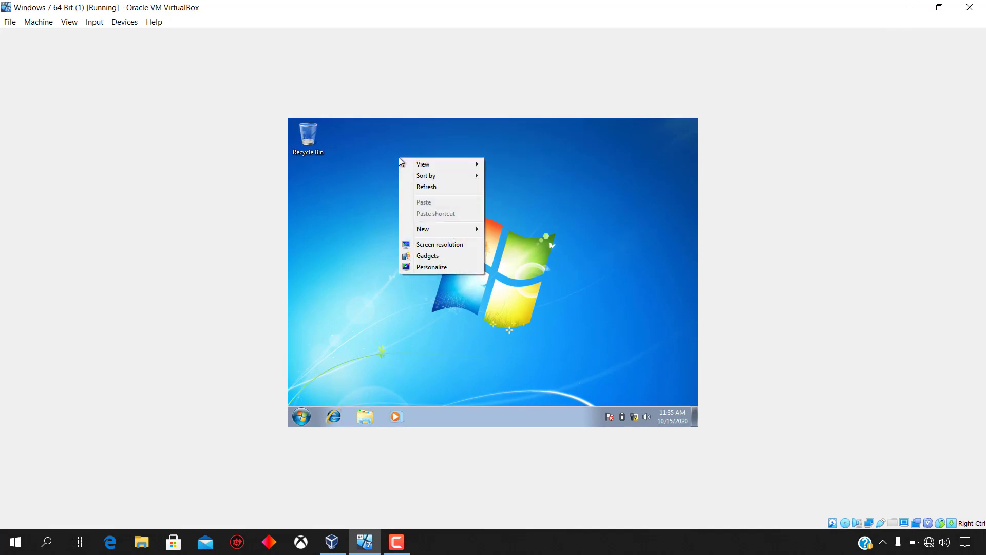
key("Down")
key("Down")
key("Down")
key("Down")
key("Down")
key("Down")
key("Right")
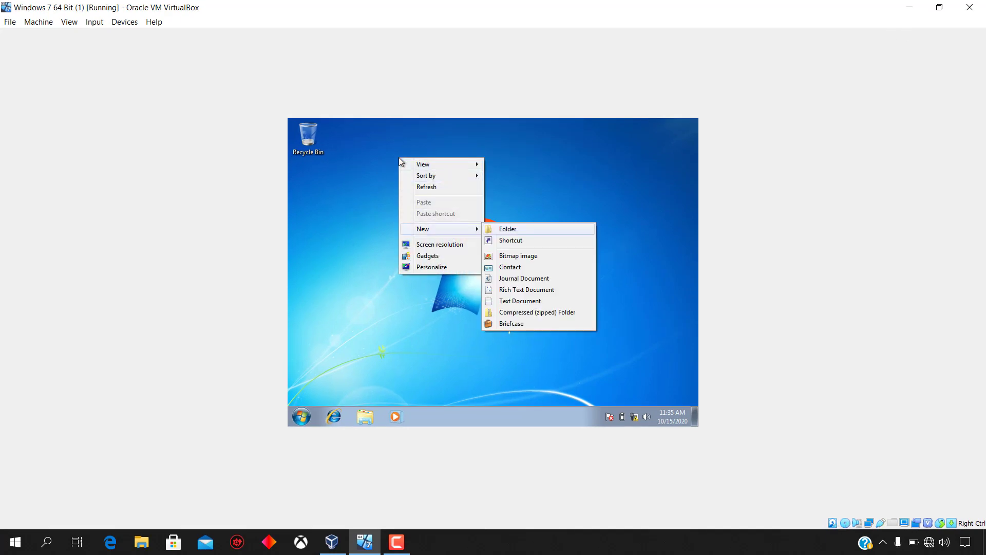
key("Down")
key("Down")
key("Down")
key("Down")
key("Down")
key("Down")
key("Return")
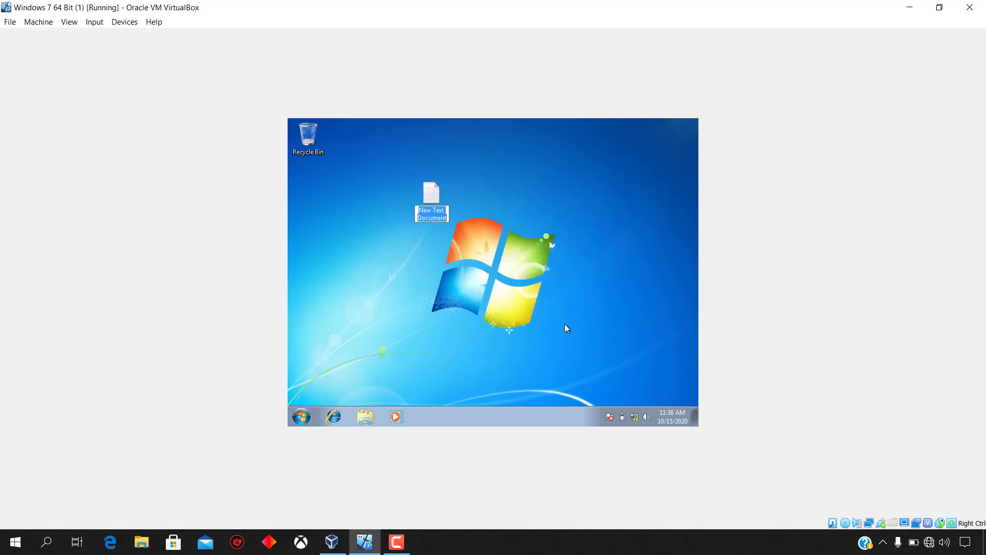
key("Return")
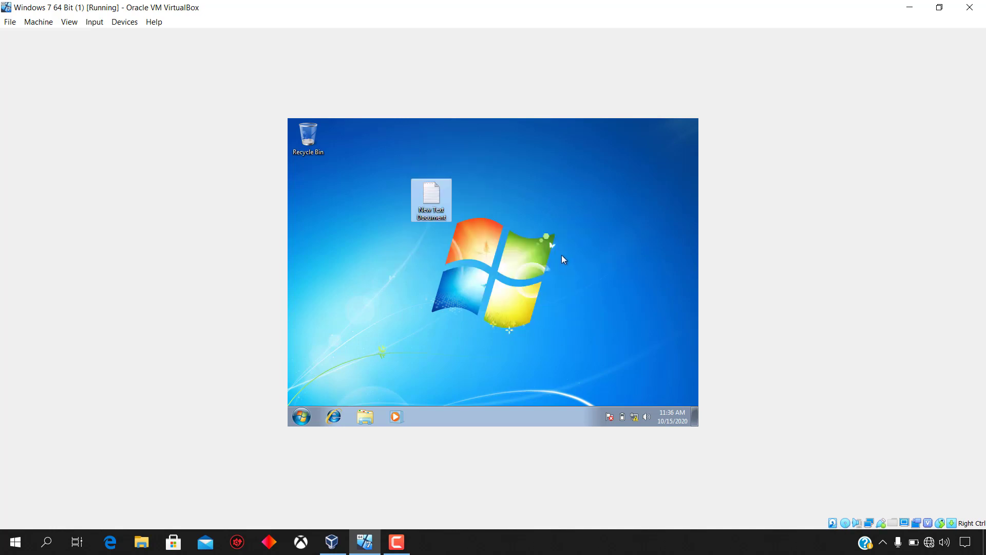
Try to copy New Text Document from the guest to the host desktop, and return to the virtual machine
right_click(447, 184)
left_click(488, 292)
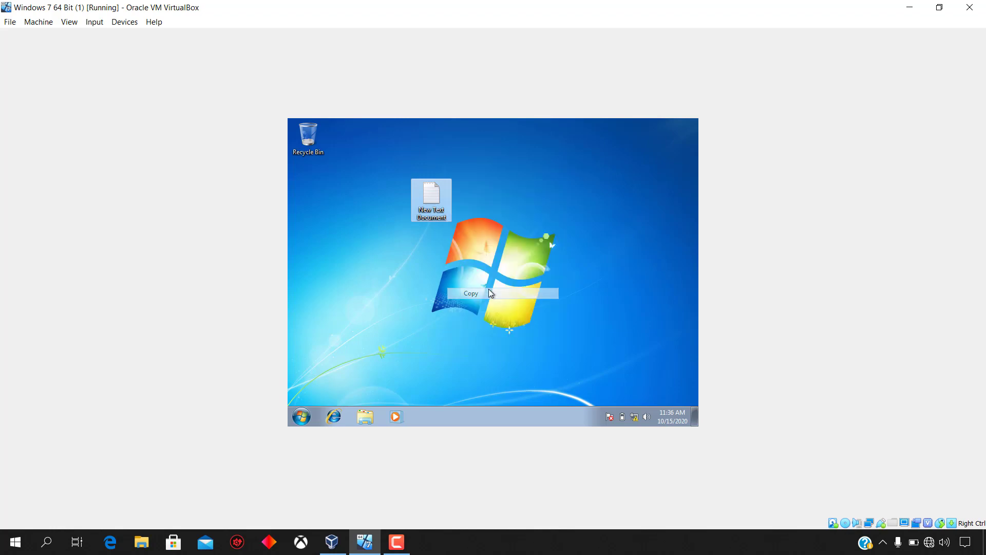
left_click(908, 8)
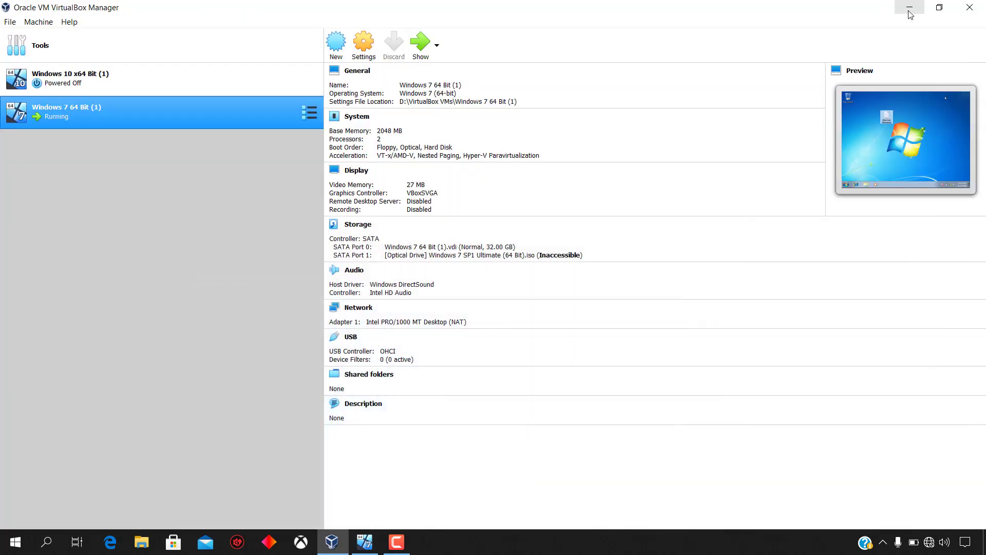
left_click(909, 8)
right_click(528, 147)
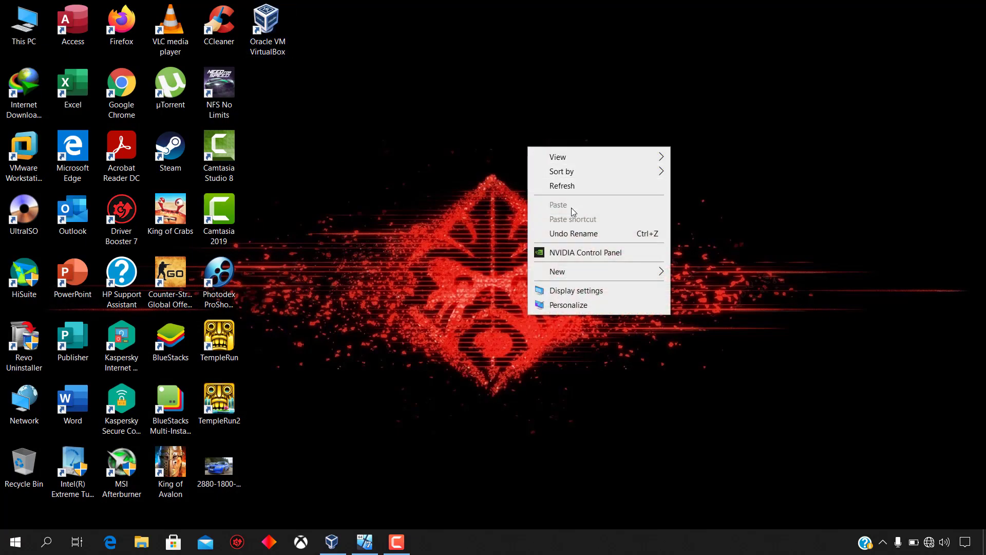
right_click(429, 188)
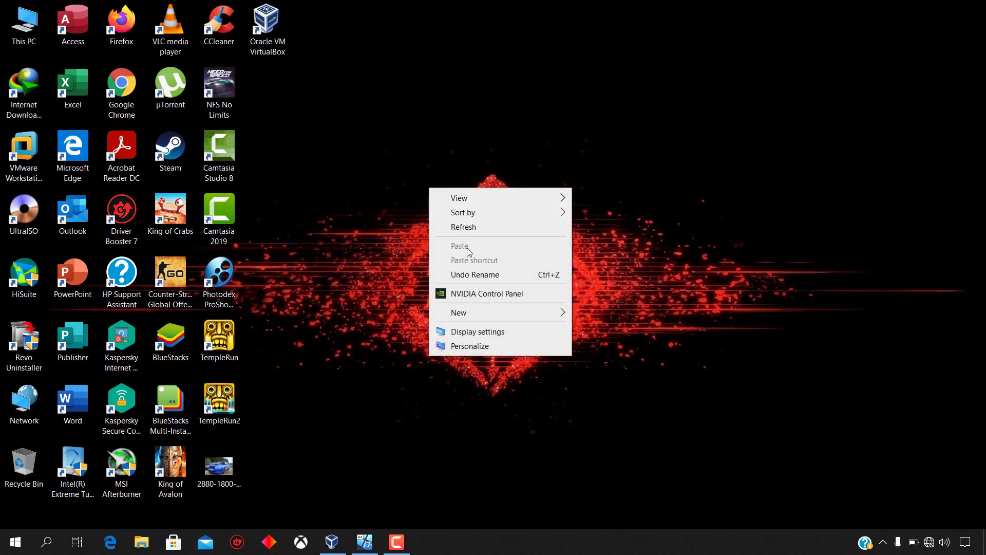
left_click(394, 543)
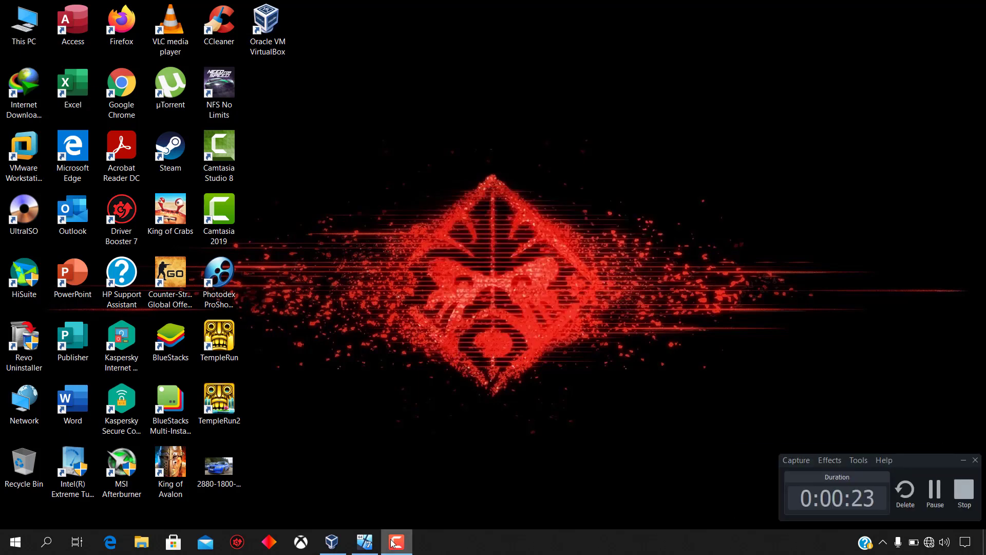
left_click(394, 542)
left_click(364, 542)
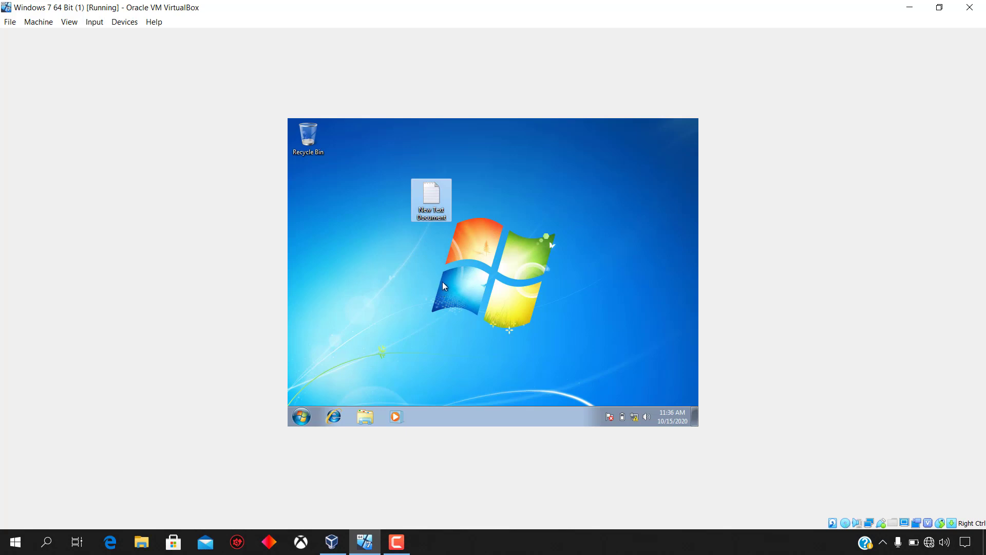
left_click(511, 220)
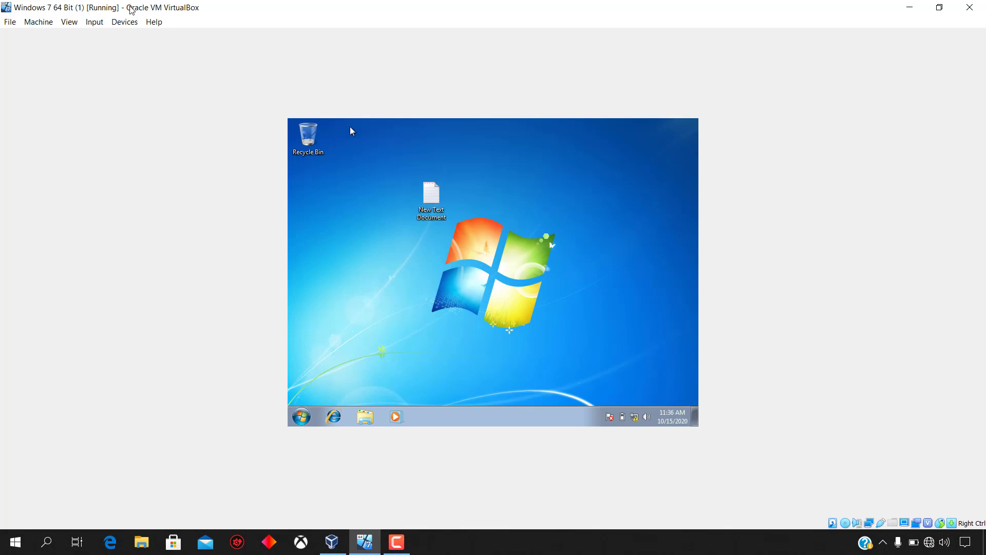
Insert the Guest Additions CD image, run VBoxWindowsAdditions.exe in the guest and allow it to make changes
left_click(124, 22)
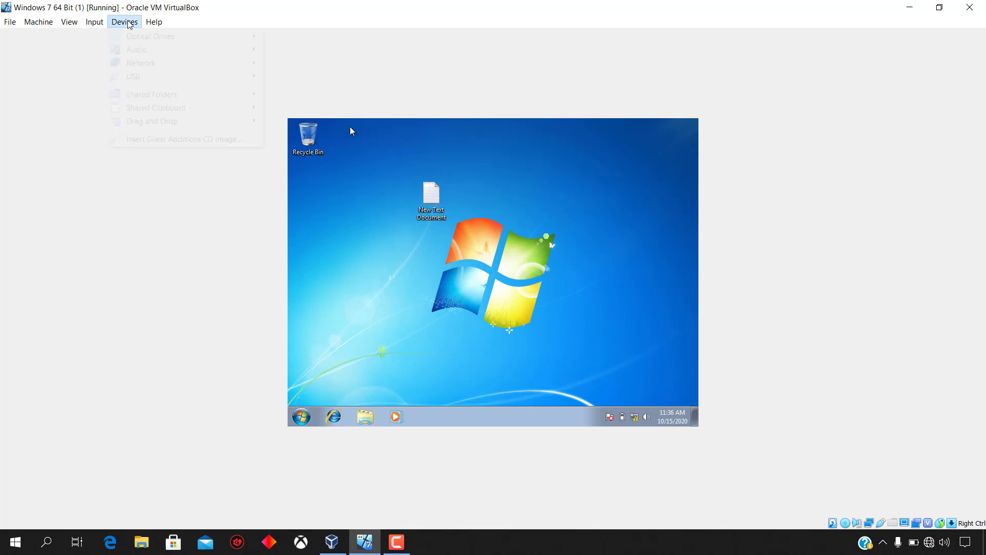
left_click(180, 139)
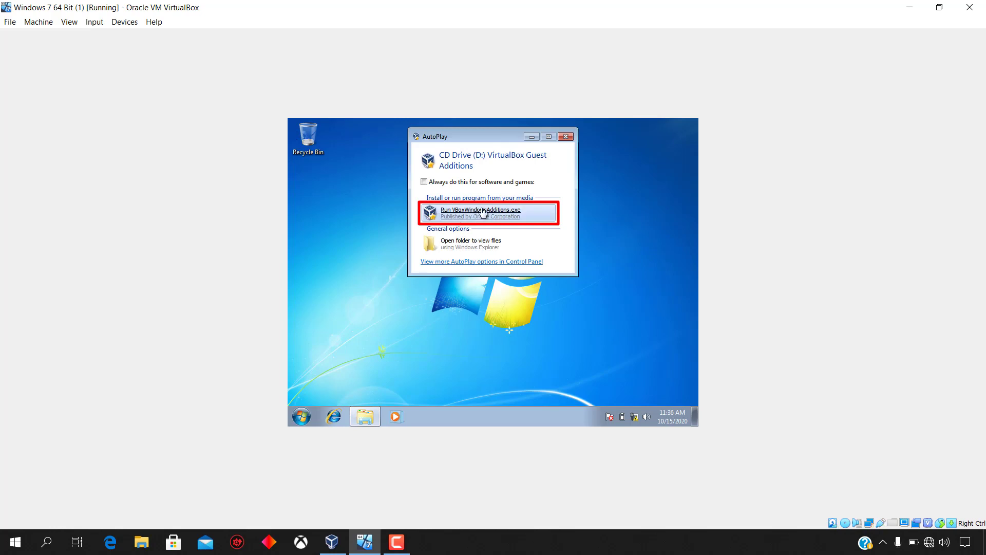
left_click(482, 212)
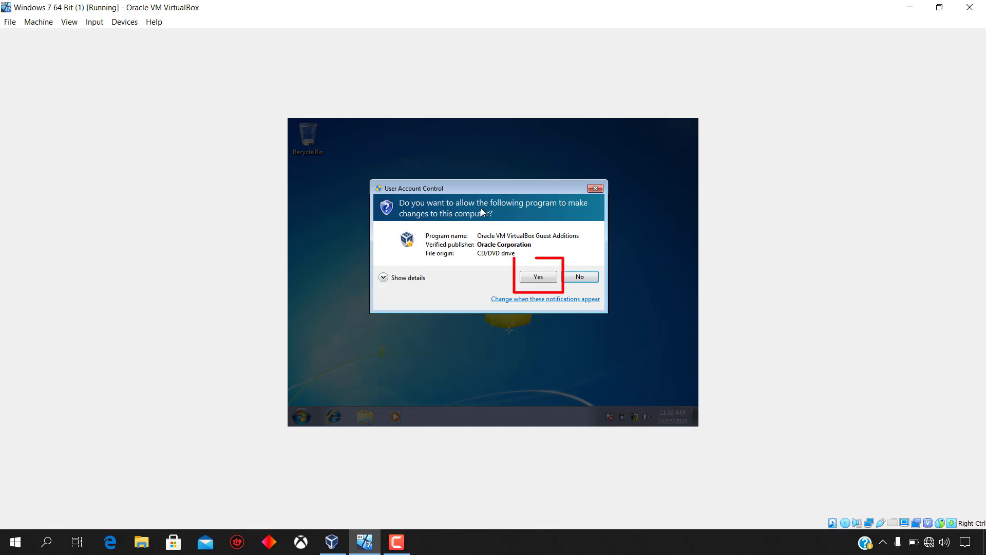
left_click(542, 279)
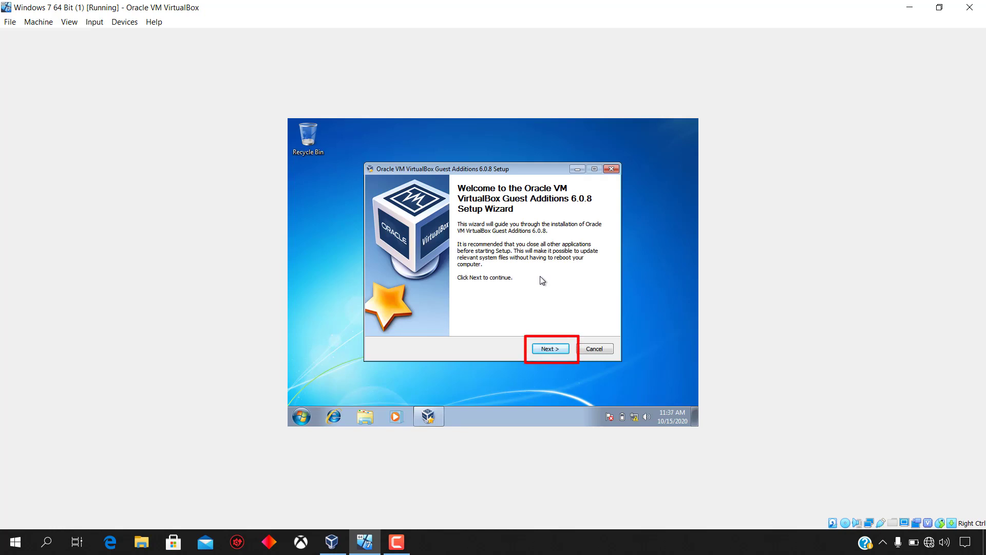
Install Guest Additions 6.0.8 with the default folder and components, always trusting Oracle Corporation software and accepting its device software
left_click(548, 348)
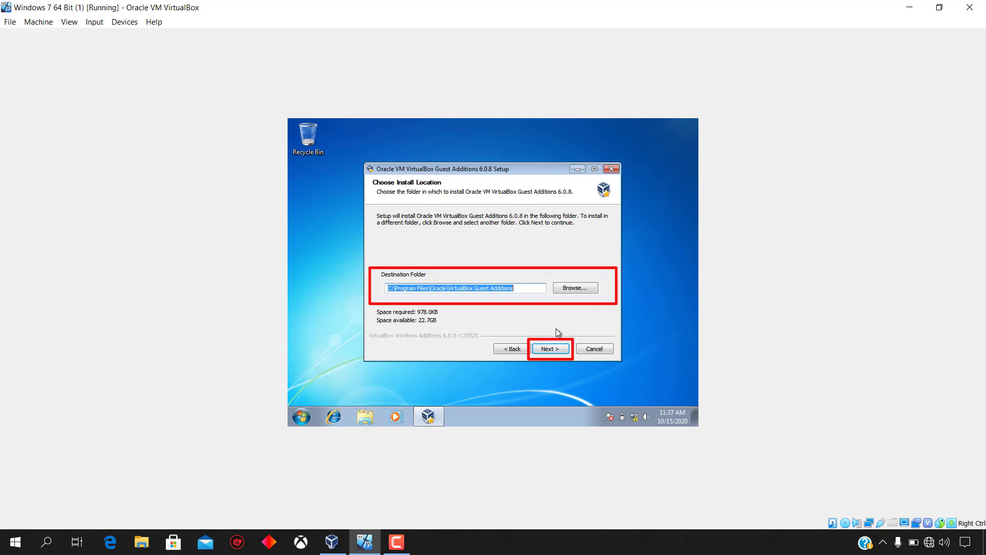
left_click(563, 350)
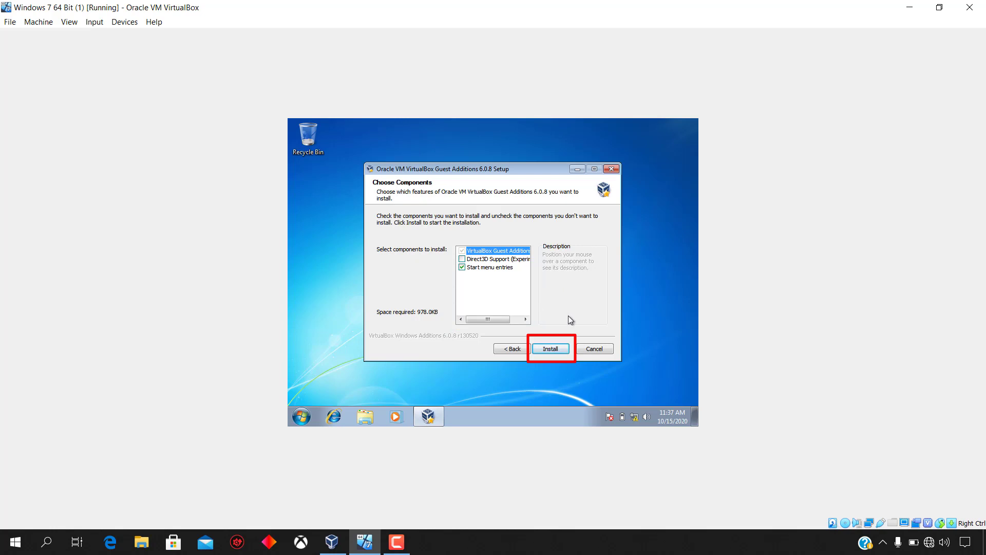
left_click(554, 350)
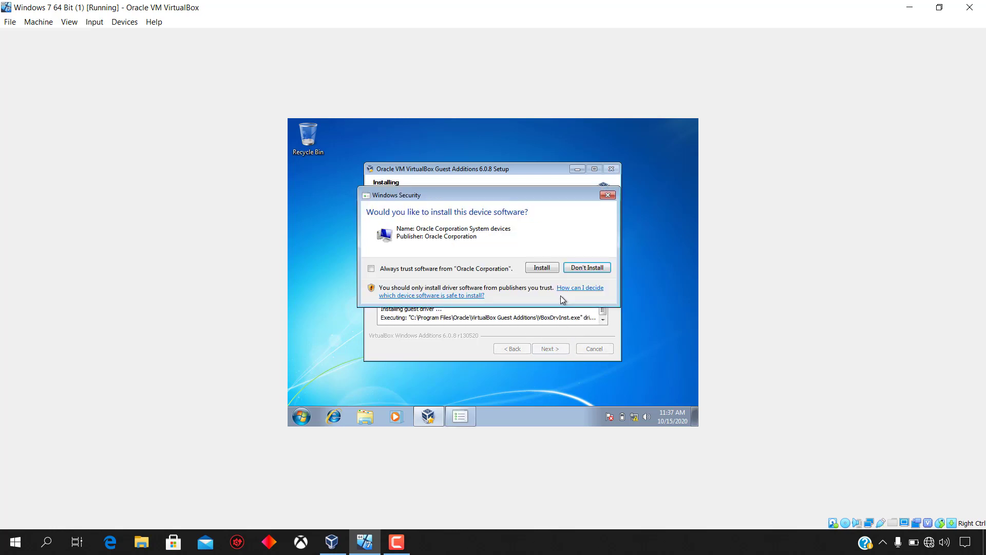
left_click(387, 269)
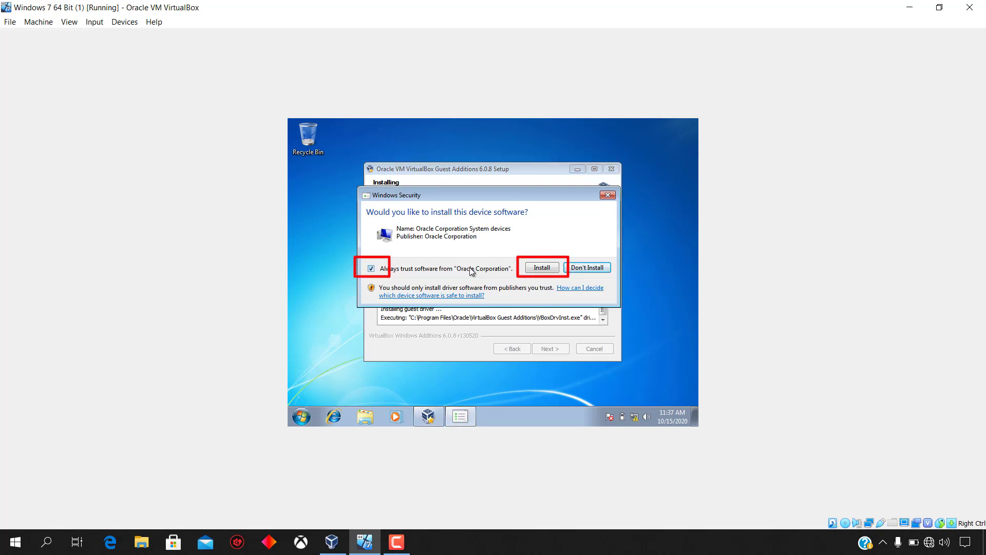
left_click(541, 269)
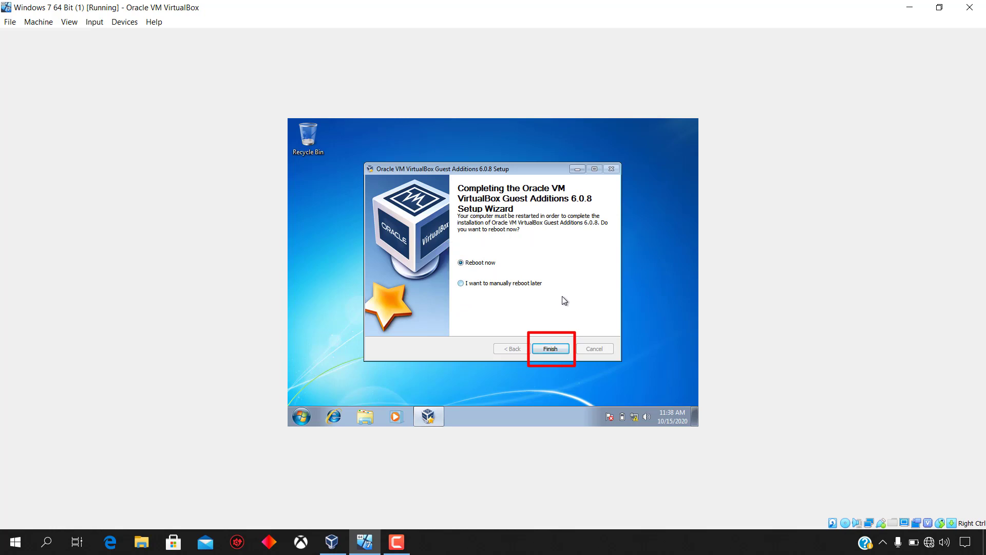
Finish the Guest Additions setup with Reboot now and dismiss the mouse pointer integration messages
left_click(553, 349)
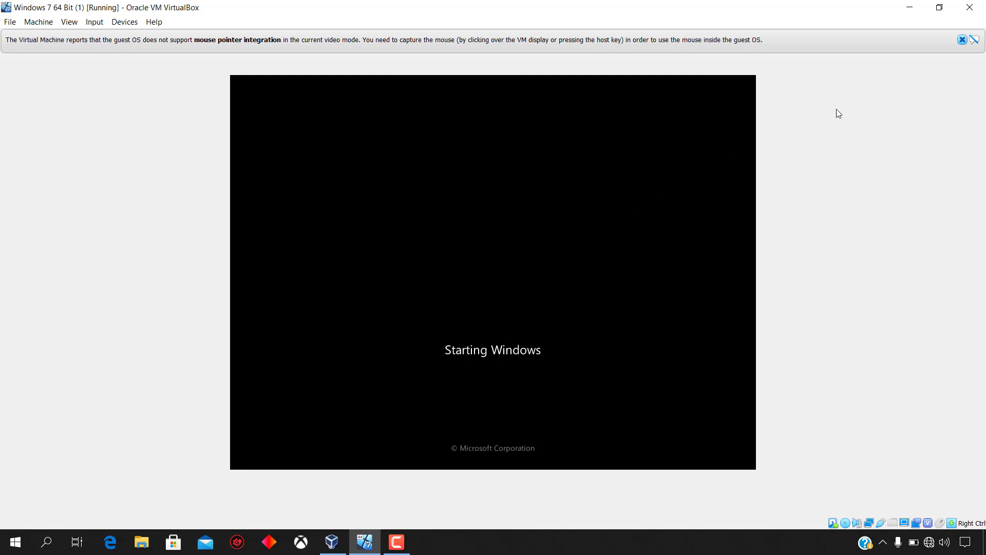
left_click(962, 41)
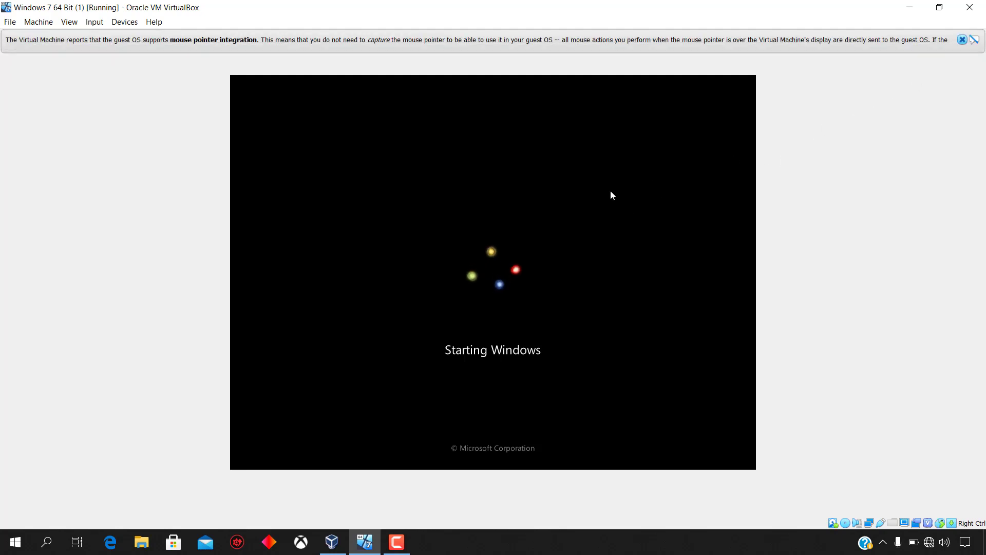
left_click(962, 41)
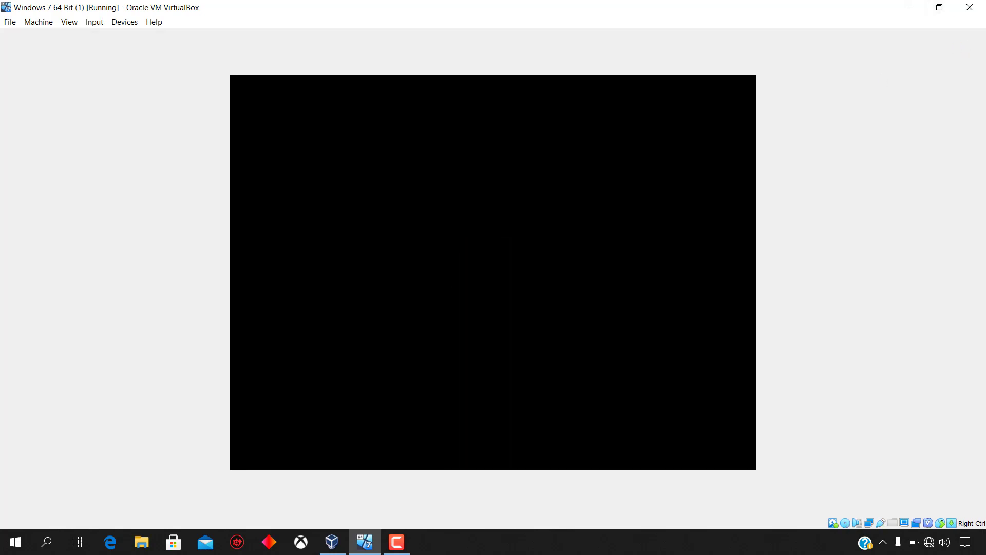